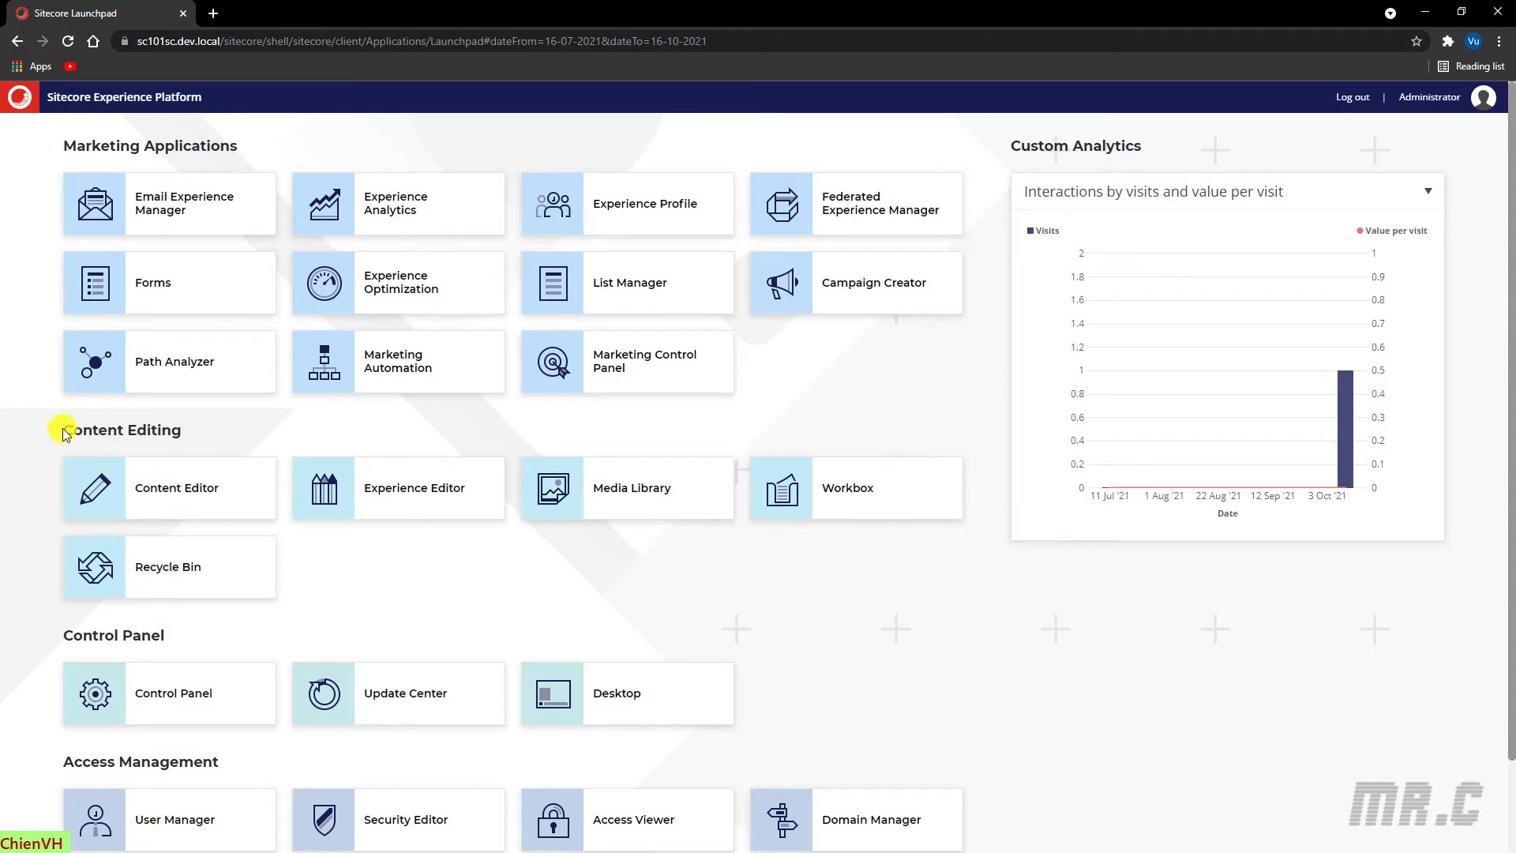
Step: Launch the Content Editor from the Launchpad's Content Editing section
{"action": "left_click_drag", "start_coordinate": [63, 428], "coordinate": [224, 431]}
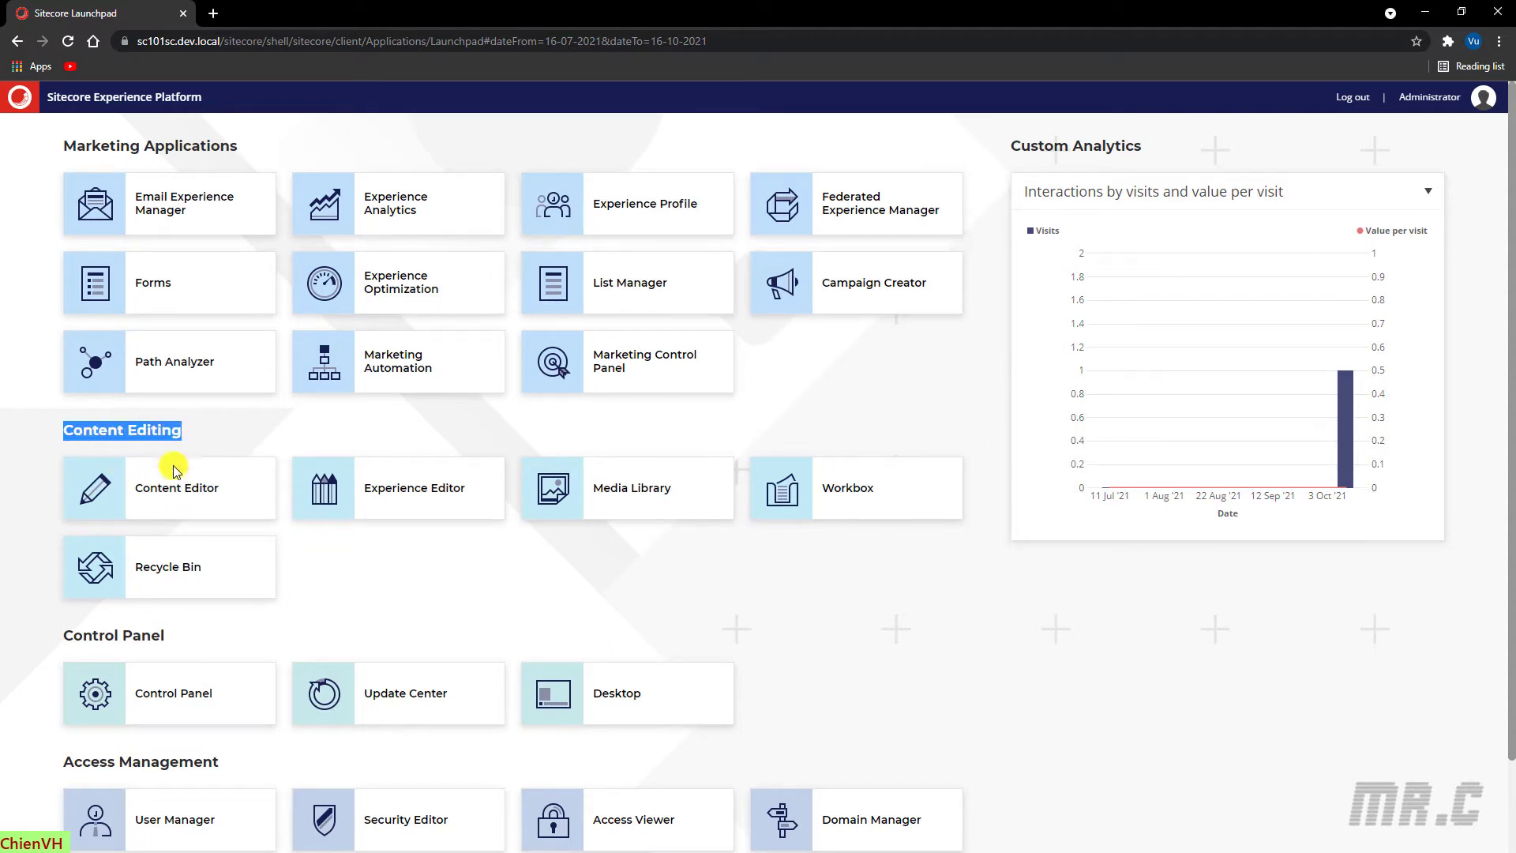
{"action": "left_click", "coordinate": [108, 490]}
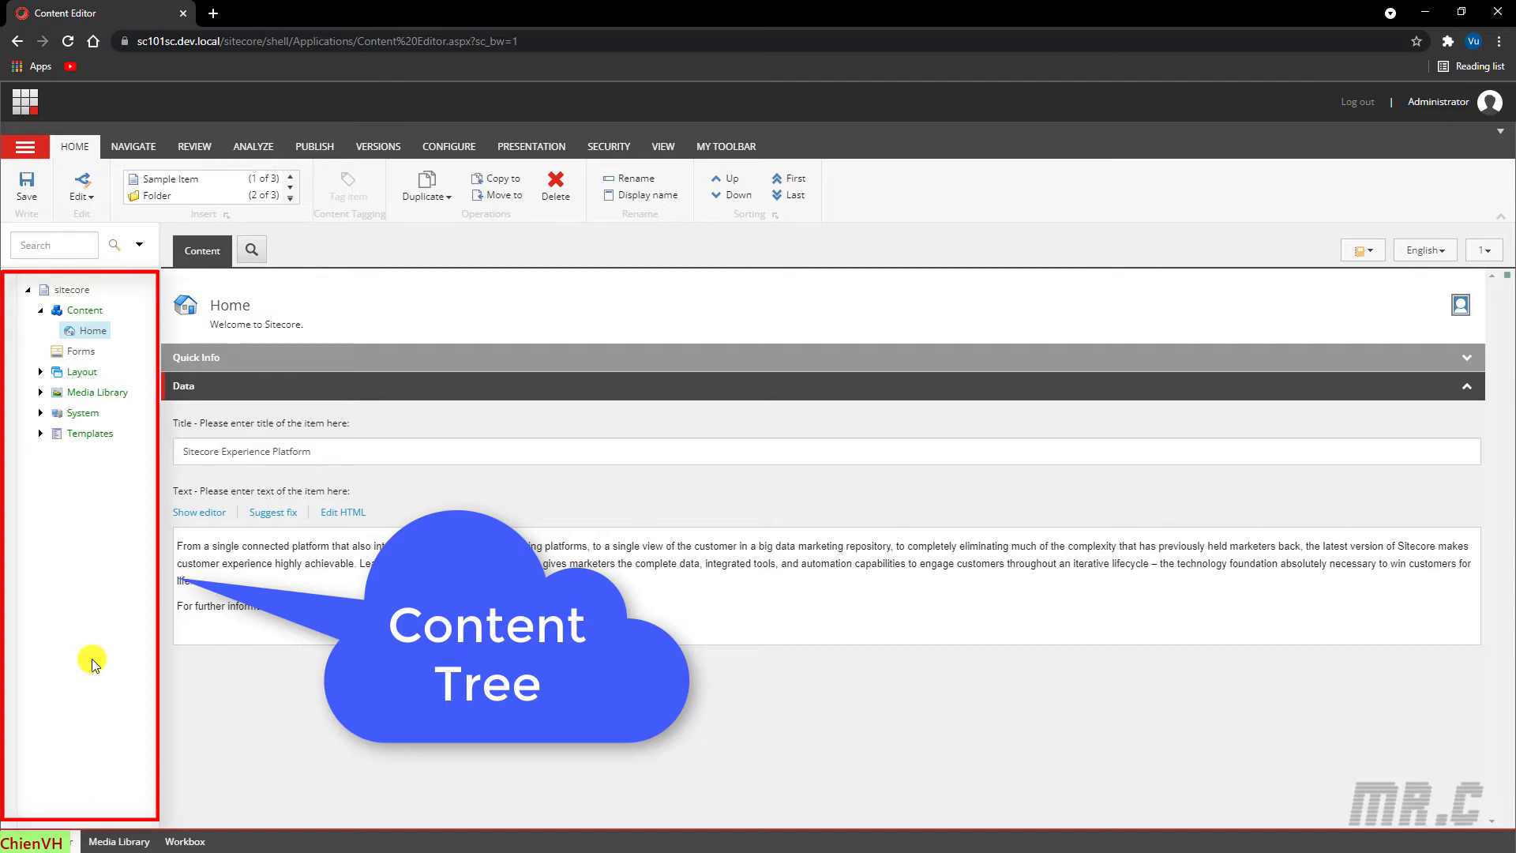
Step: Drag the splitter right to widen the content tree pane
{"action": "left_click_drag", "start_coordinate": [161, 360], "coordinate": [238, 363]}
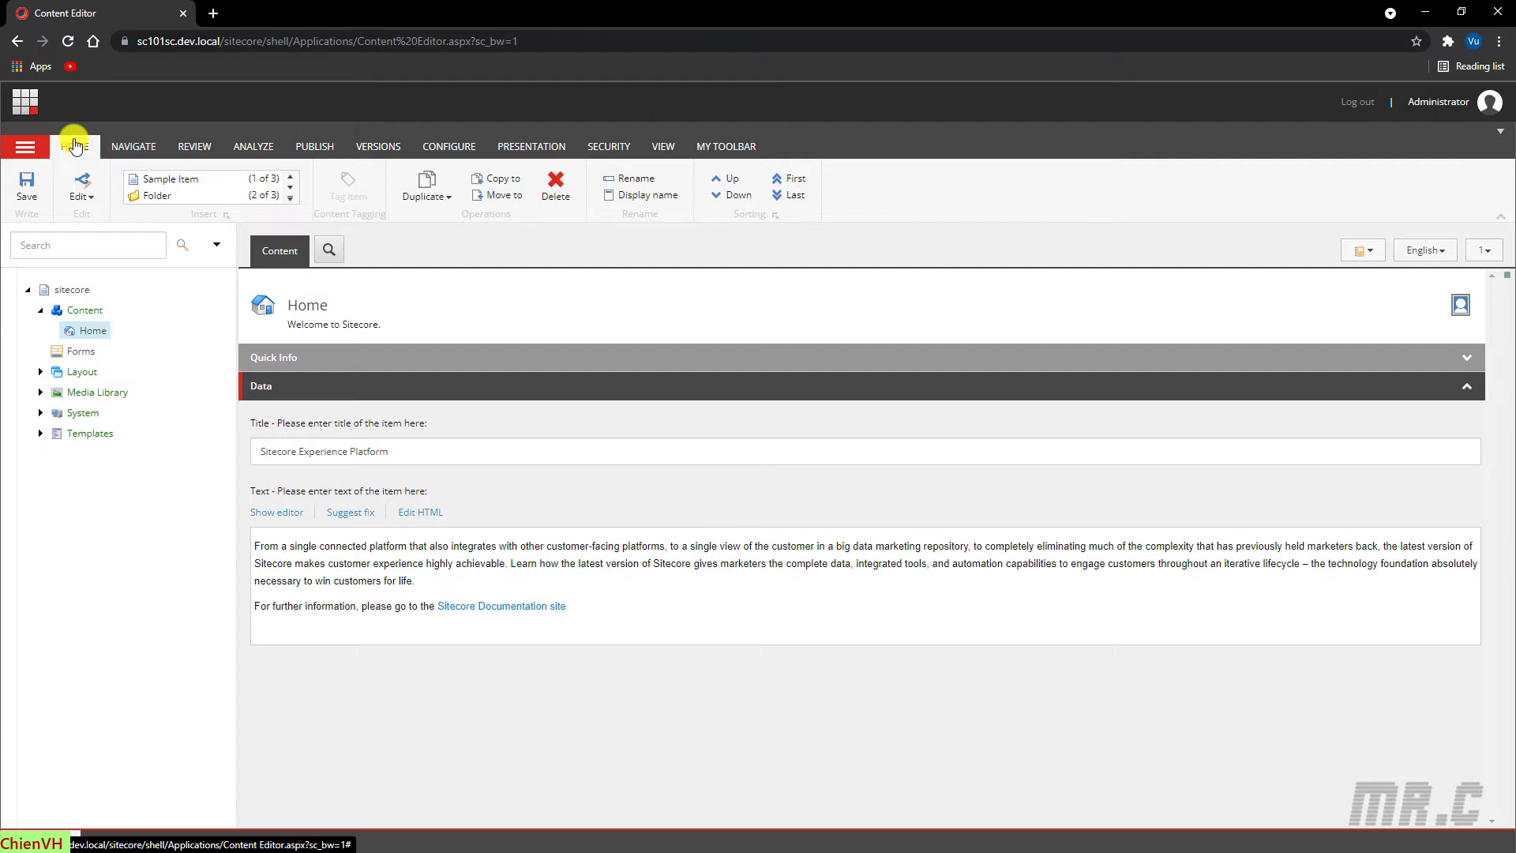
{"action": "left_click", "coordinate": [25, 147]}
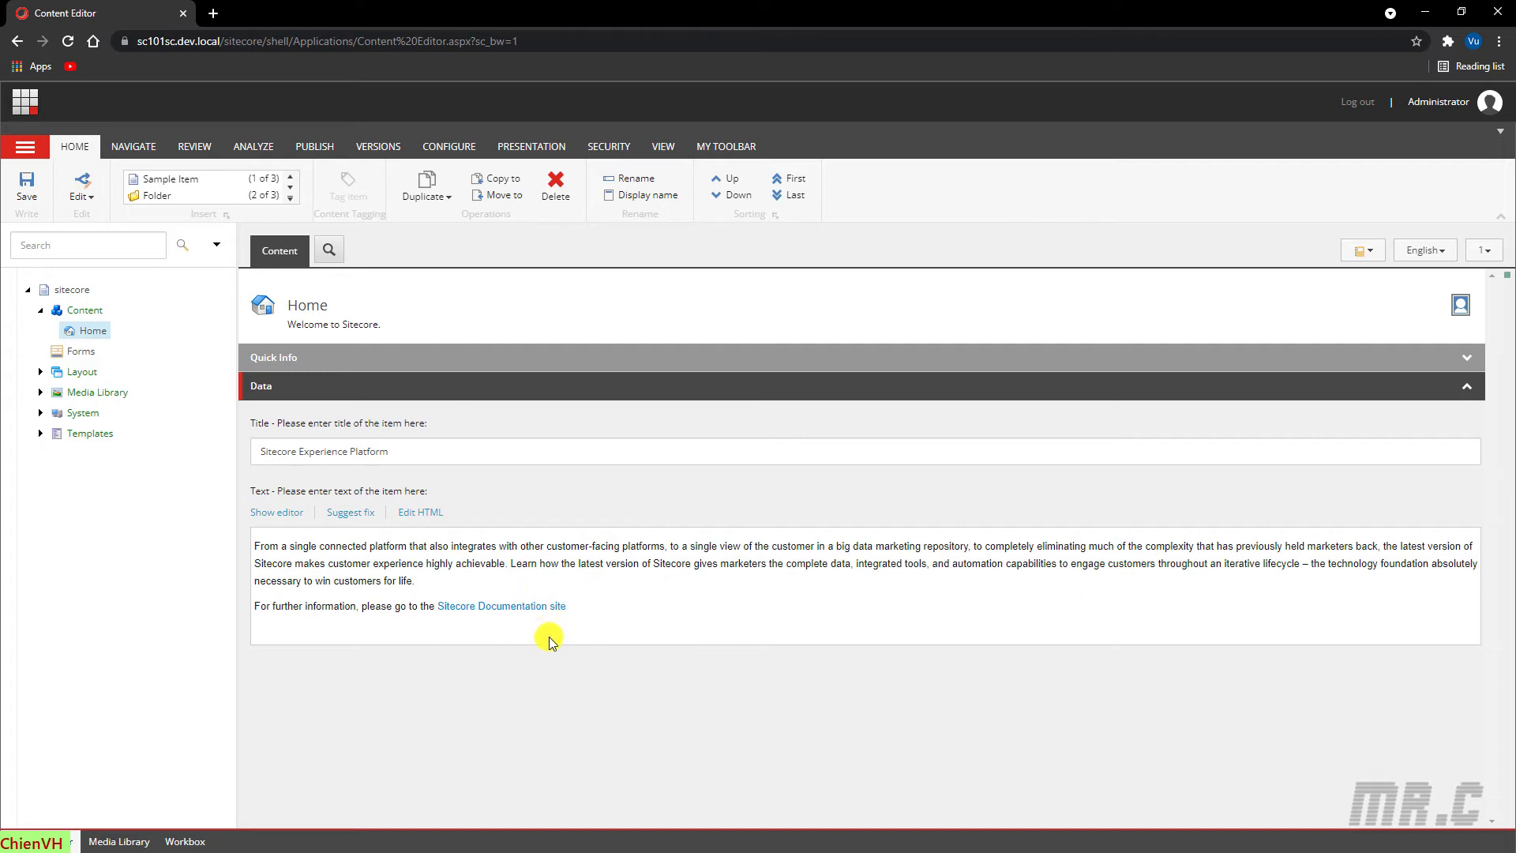
Step: Expand Quick Info to show Home's ID, /sitecore/content/Home path, Sample Item template and owner
{"action": "left_click", "coordinate": [1461, 356]}
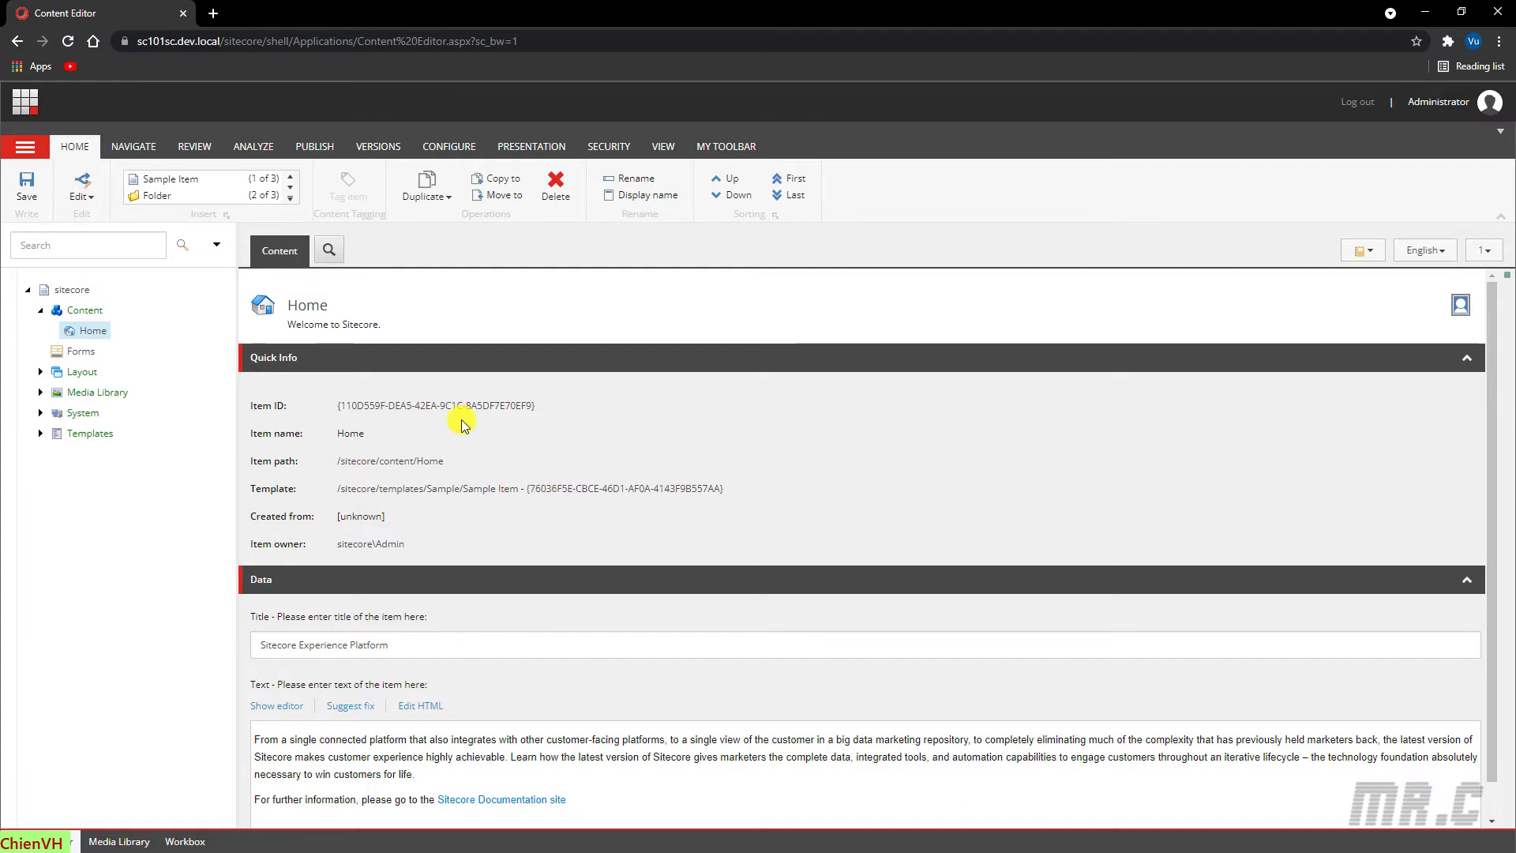
{"action": "scroll", "coordinate": [462, 477], "scroll_direction": "down", "scroll_amount": 1}
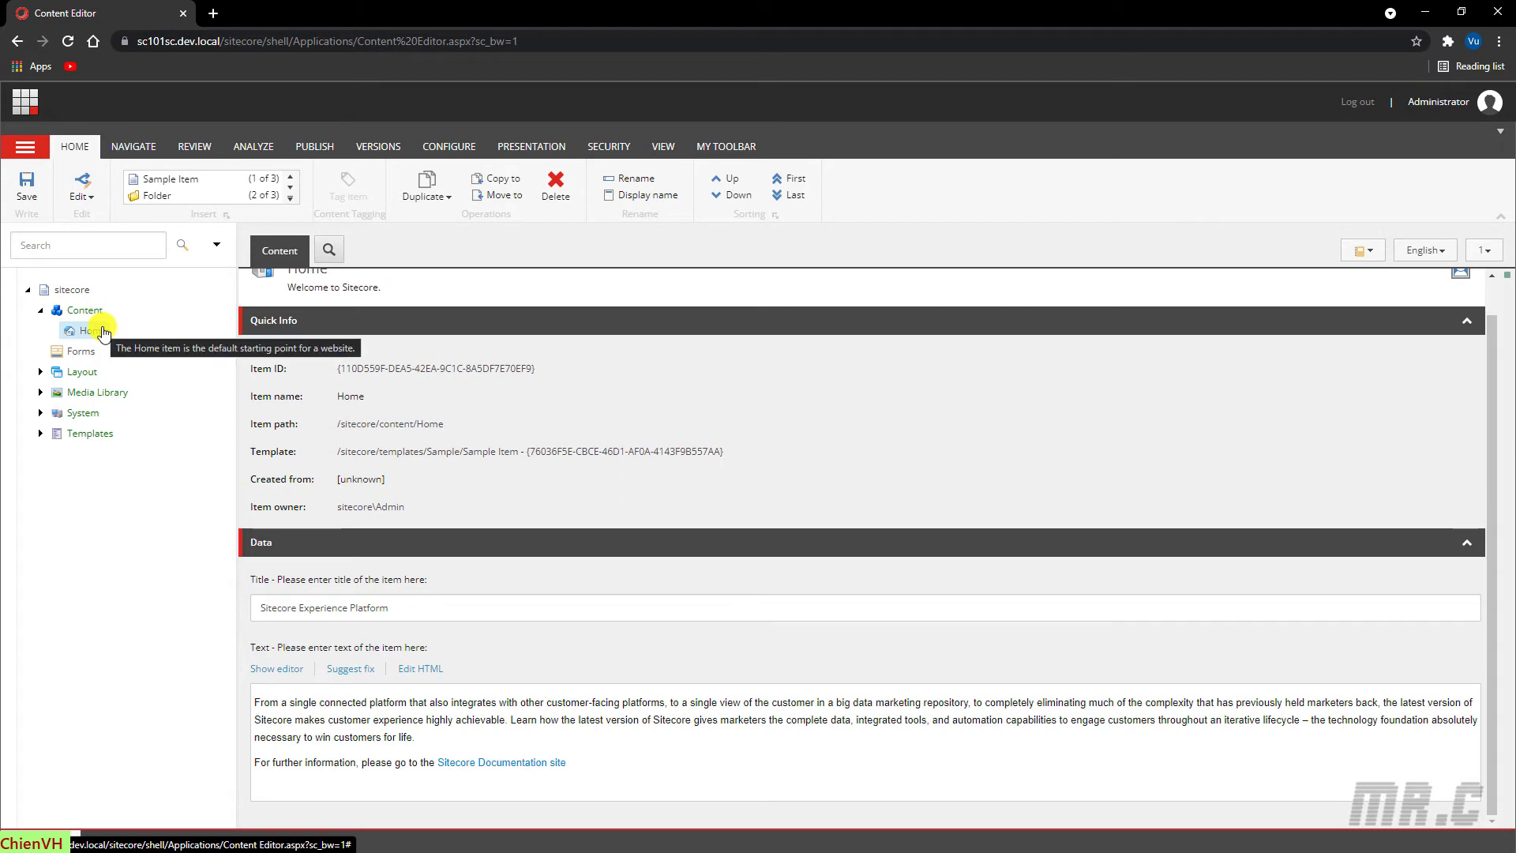
Step: Turn on Standard fields in the View options and expand the Advanced section
{"action": "left_click", "coordinate": [662, 150]}
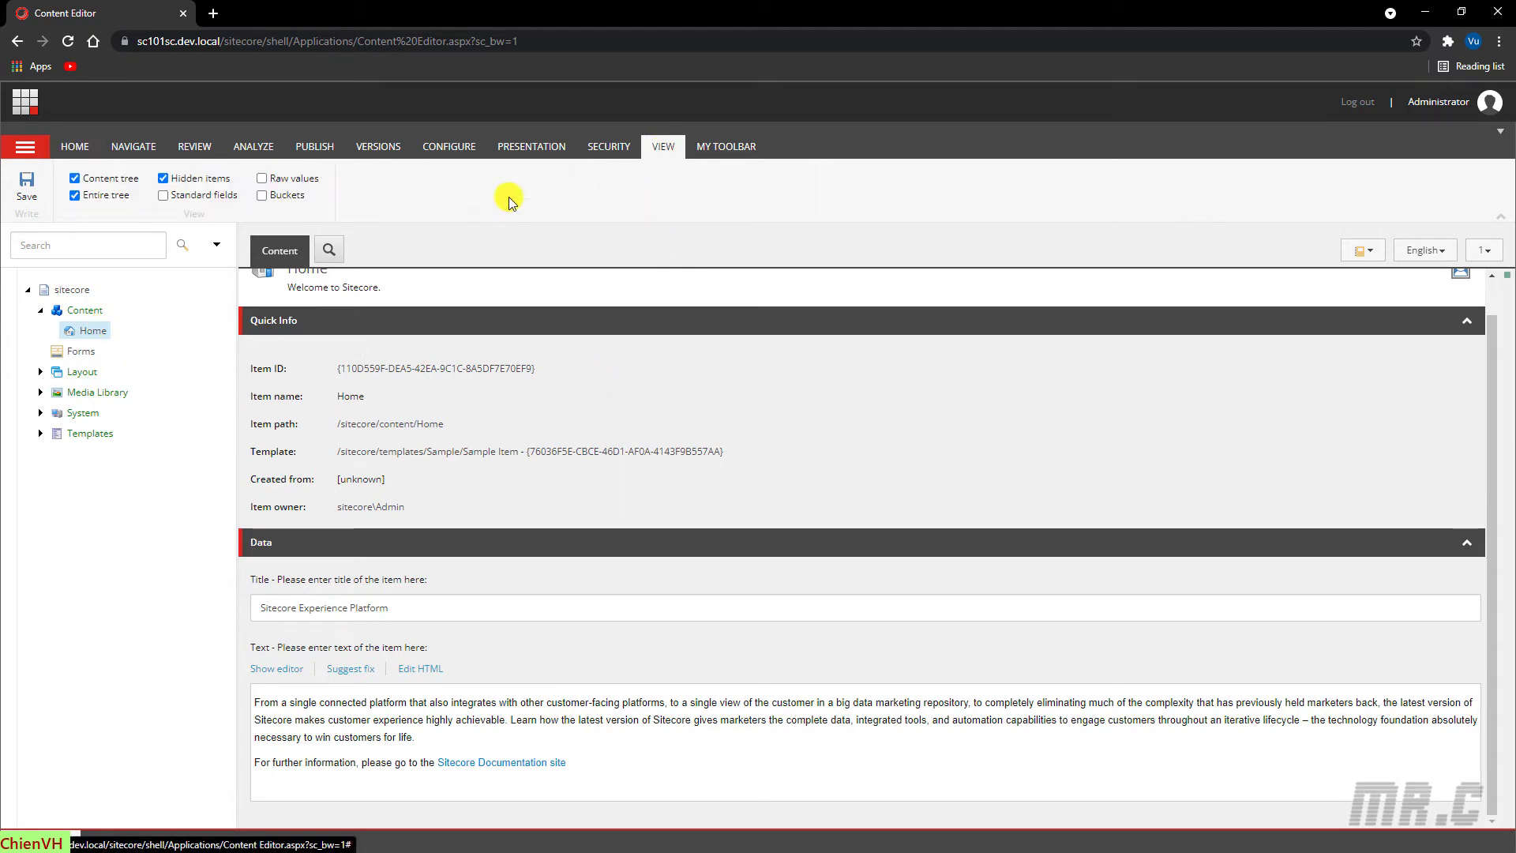
{"action": "left_click", "coordinate": [163, 196]}
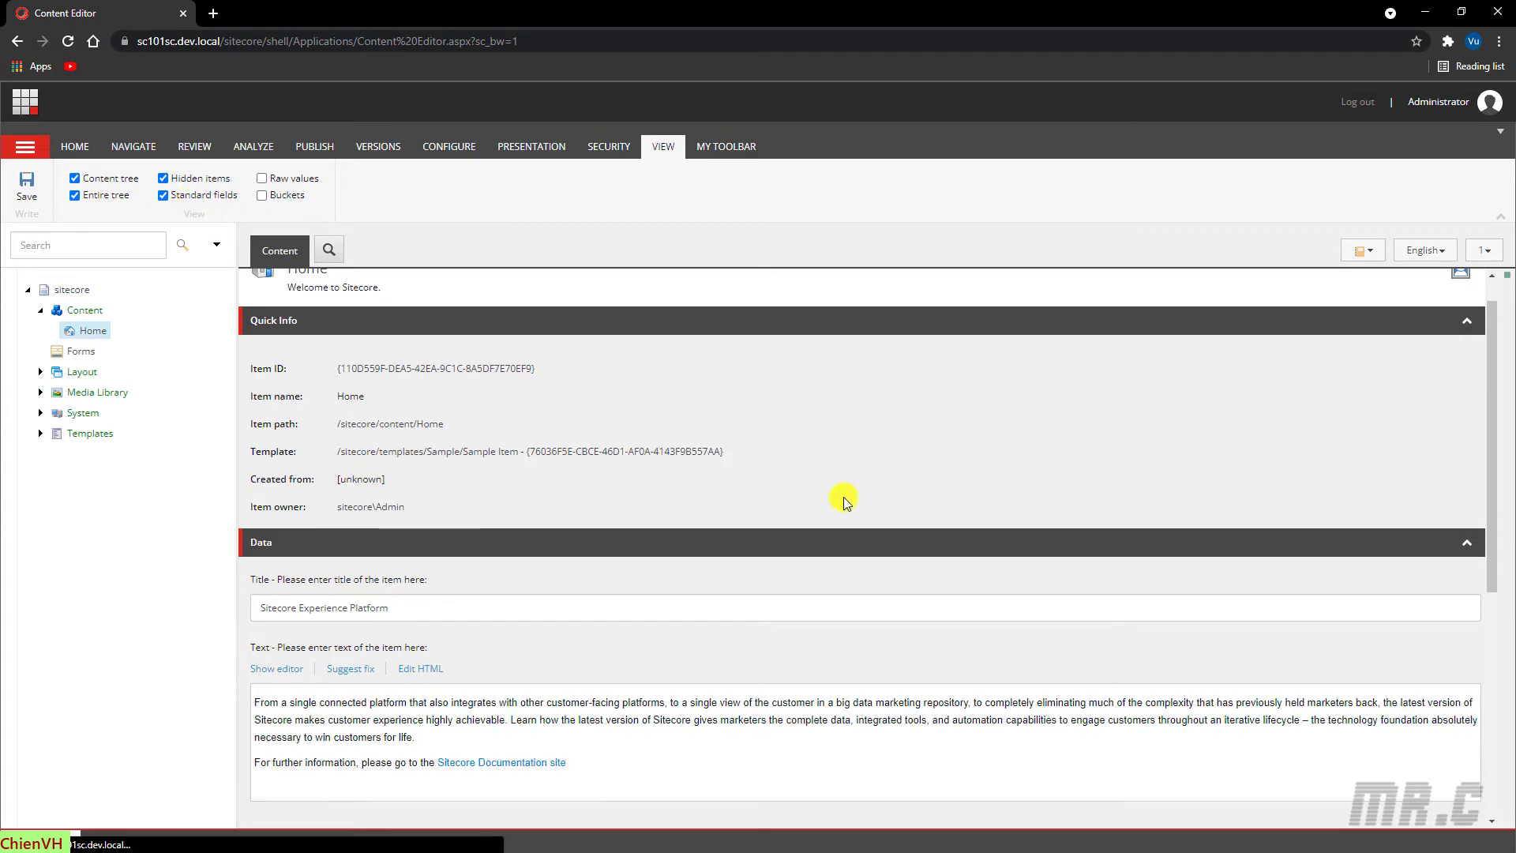
{"action": "scroll", "coordinate": [842, 500], "scroll_direction": "down", "scroll_amount": 3}
{"action": "scroll", "coordinate": [844, 498], "scroll_direction": "down", "scroll_amount": 2}
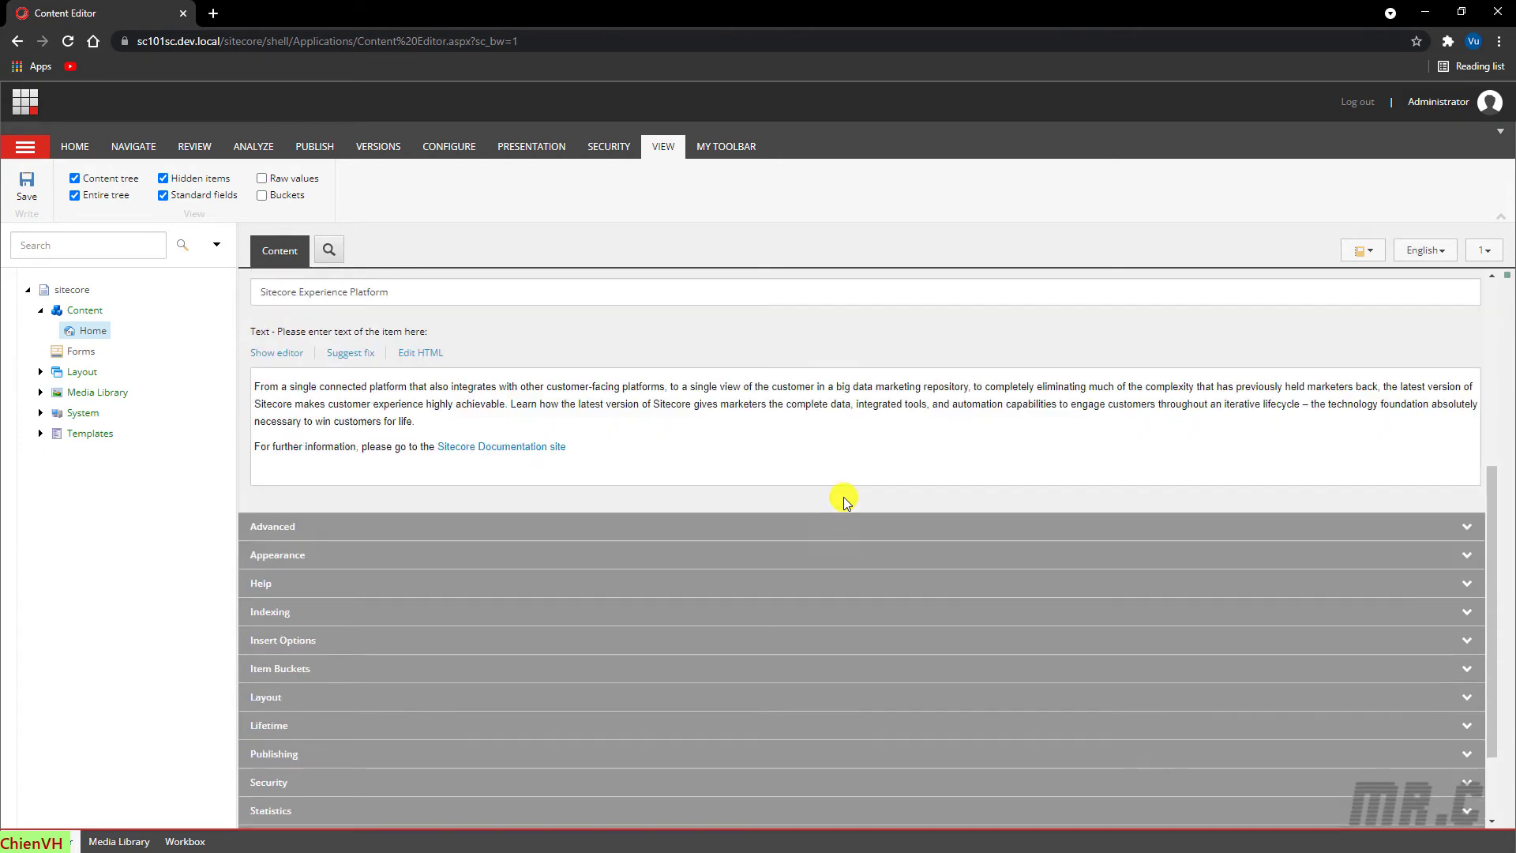
{"action": "left_click", "coordinate": [1423, 447]}
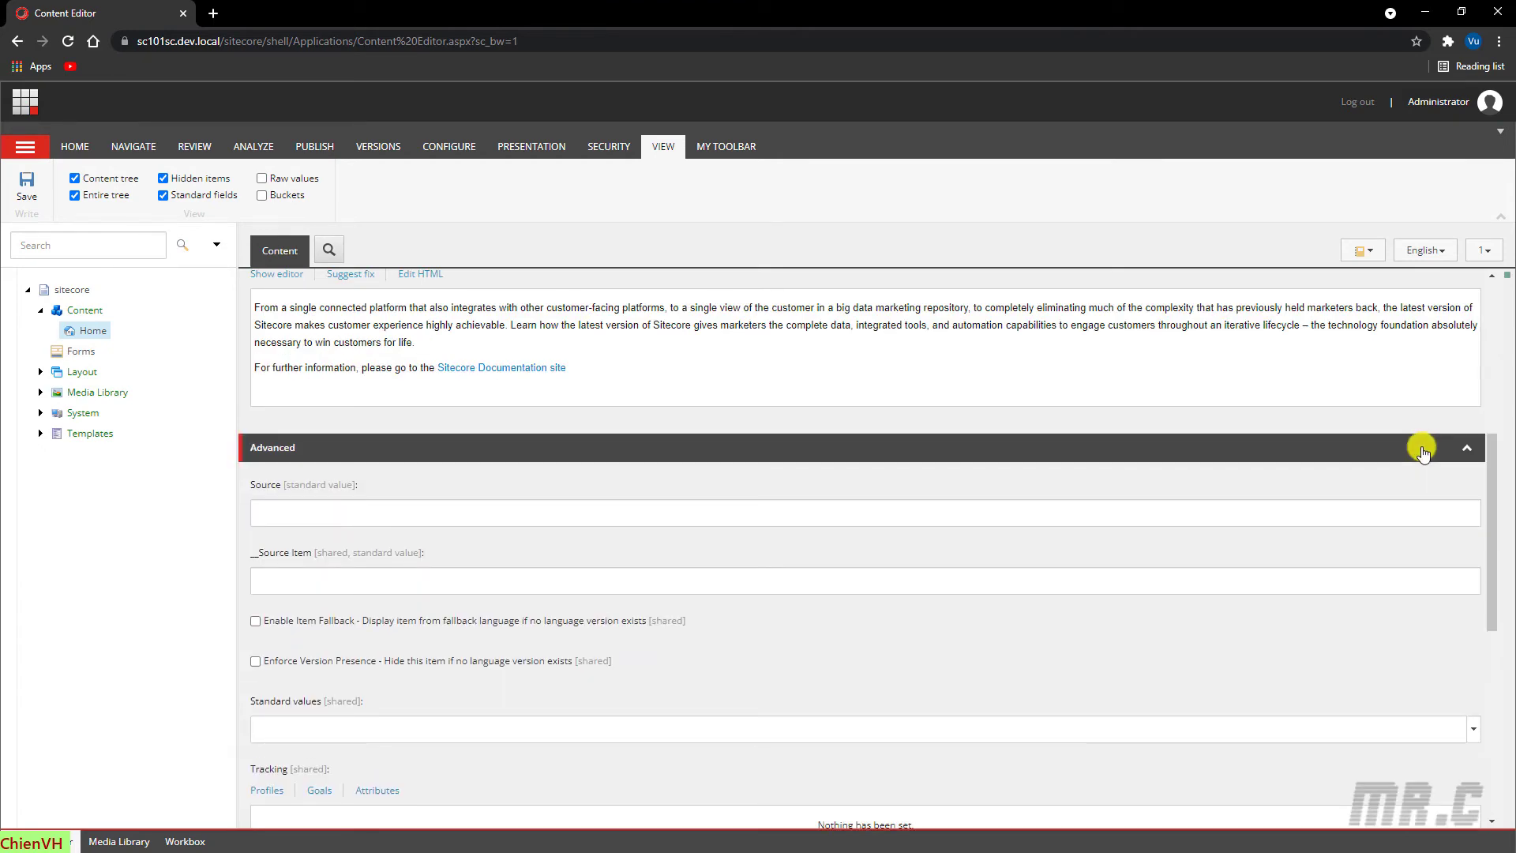
Step: Expand the Workflow, Validation Rules, Tasks and Tagging sections, then return to the Home commands
{"action": "scroll", "coordinate": [1343, 599], "scroll_direction": "down", "scroll_amount": 5}
{"action": "scroll", "coordinate": [595, 693], "scroll_direction": "down", "scroll_amount": 2}
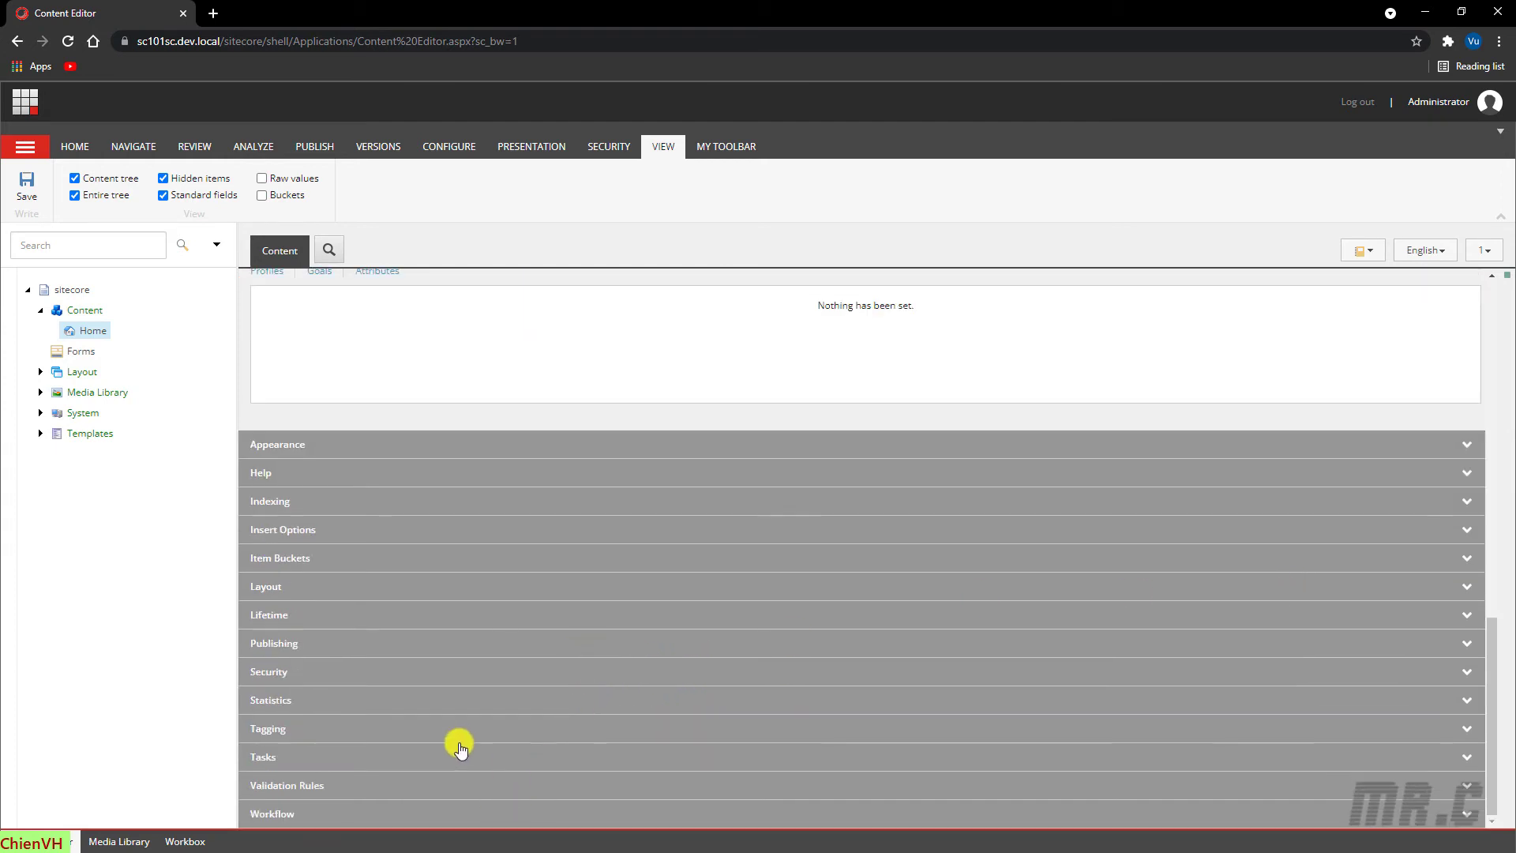
{"action": "left_click", "coordinate": [406, 819]}
{"action": "scroll", "coordinate": [410, 785], "scroll_direction": "down", "scroll_amount": 2}
{"action": "scroll", "coordinate": [410, 785], "scroll_direction": "down", "scroll_amount": 2}
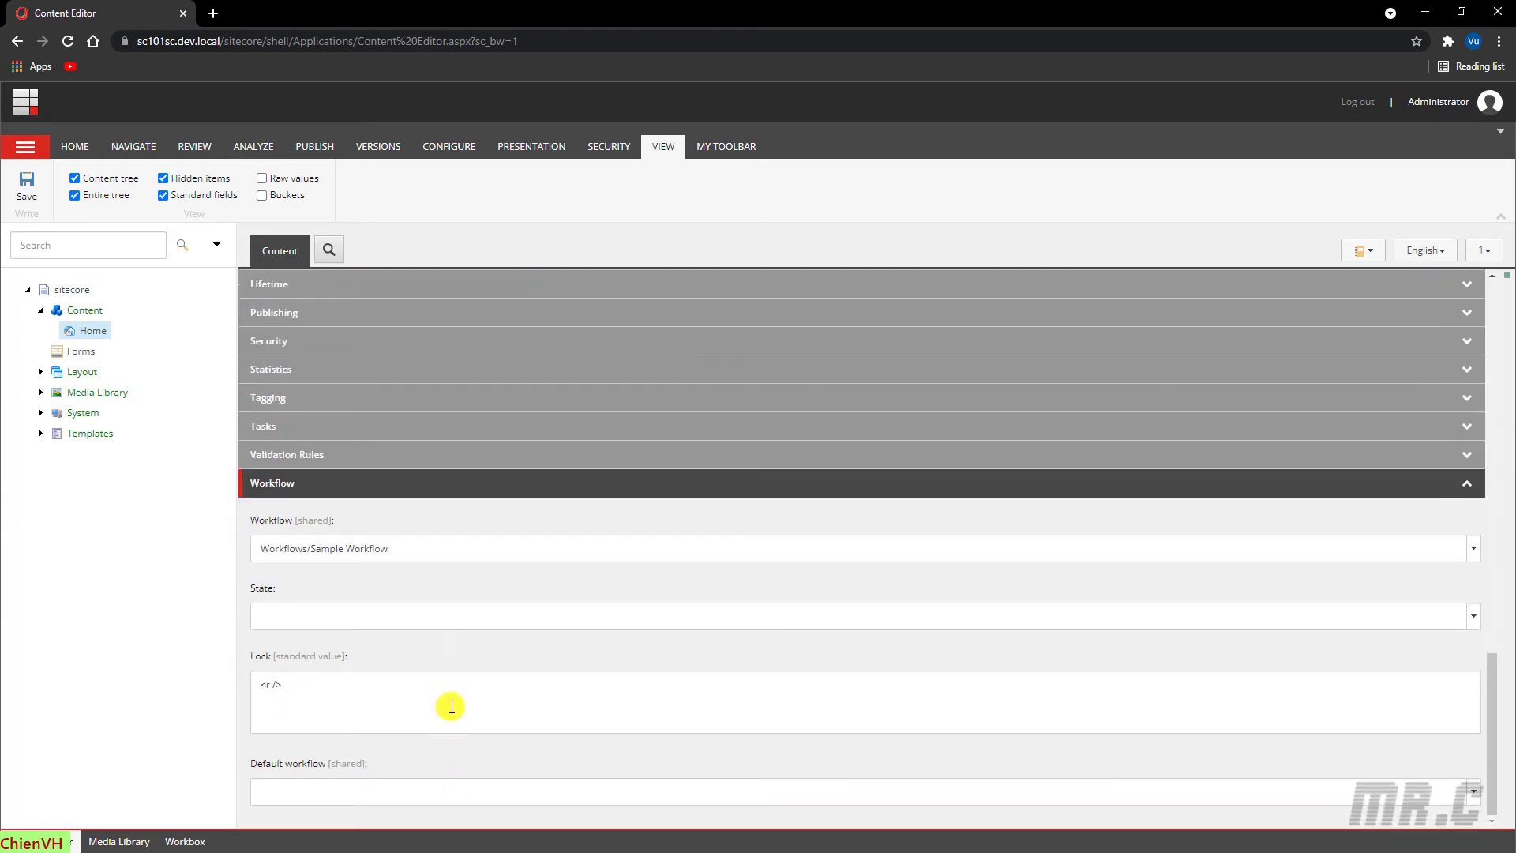
{"action": "left_click", "coordinate": [384, 457]}
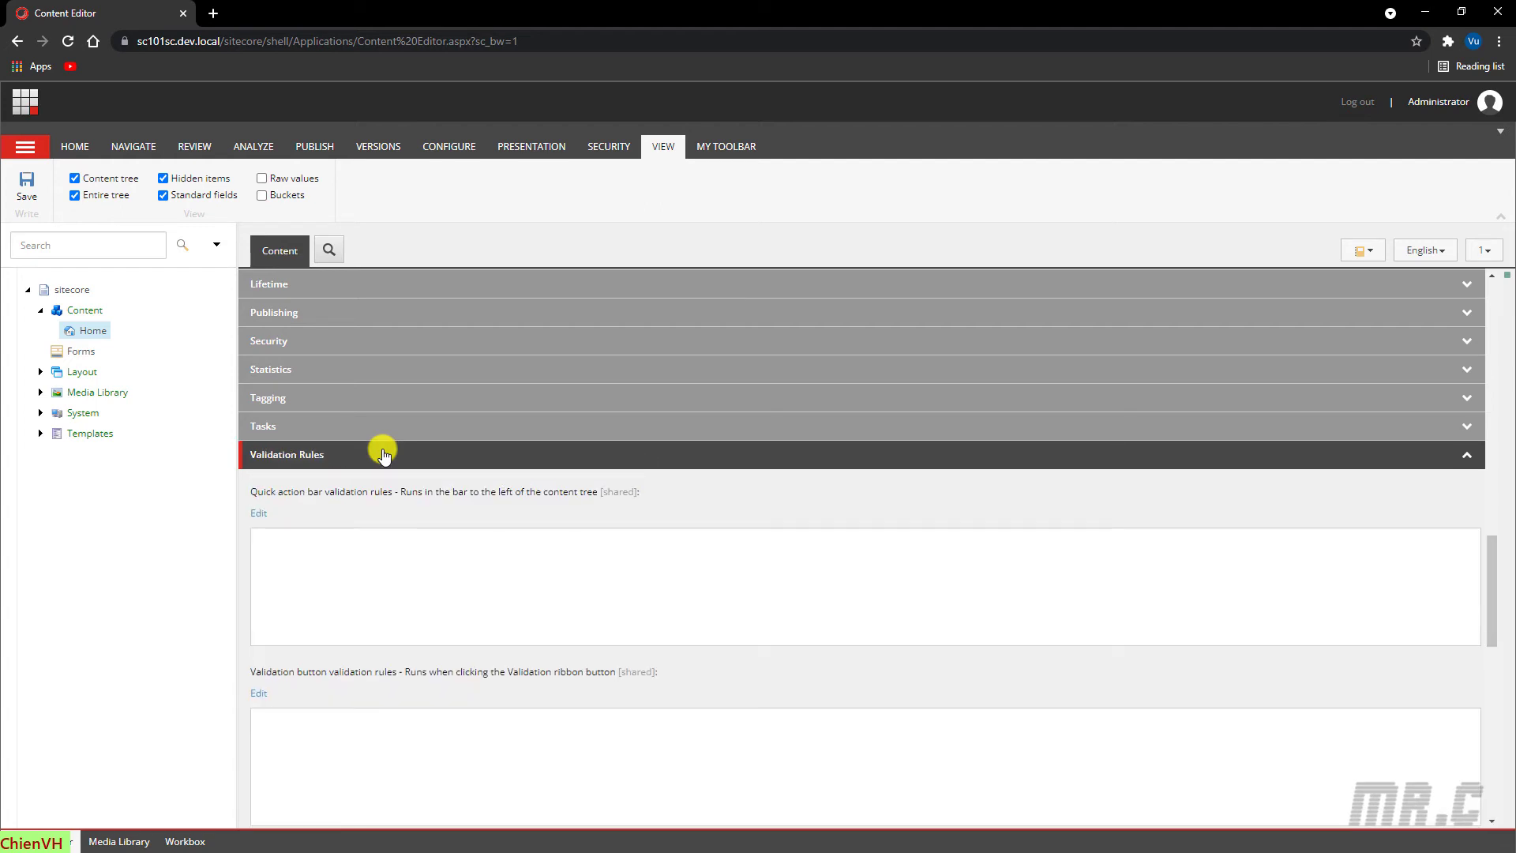
{"action": "left_click", "coordinate": [366, 427]}
{"action": "left_click", "coordinate": [395, 401]}
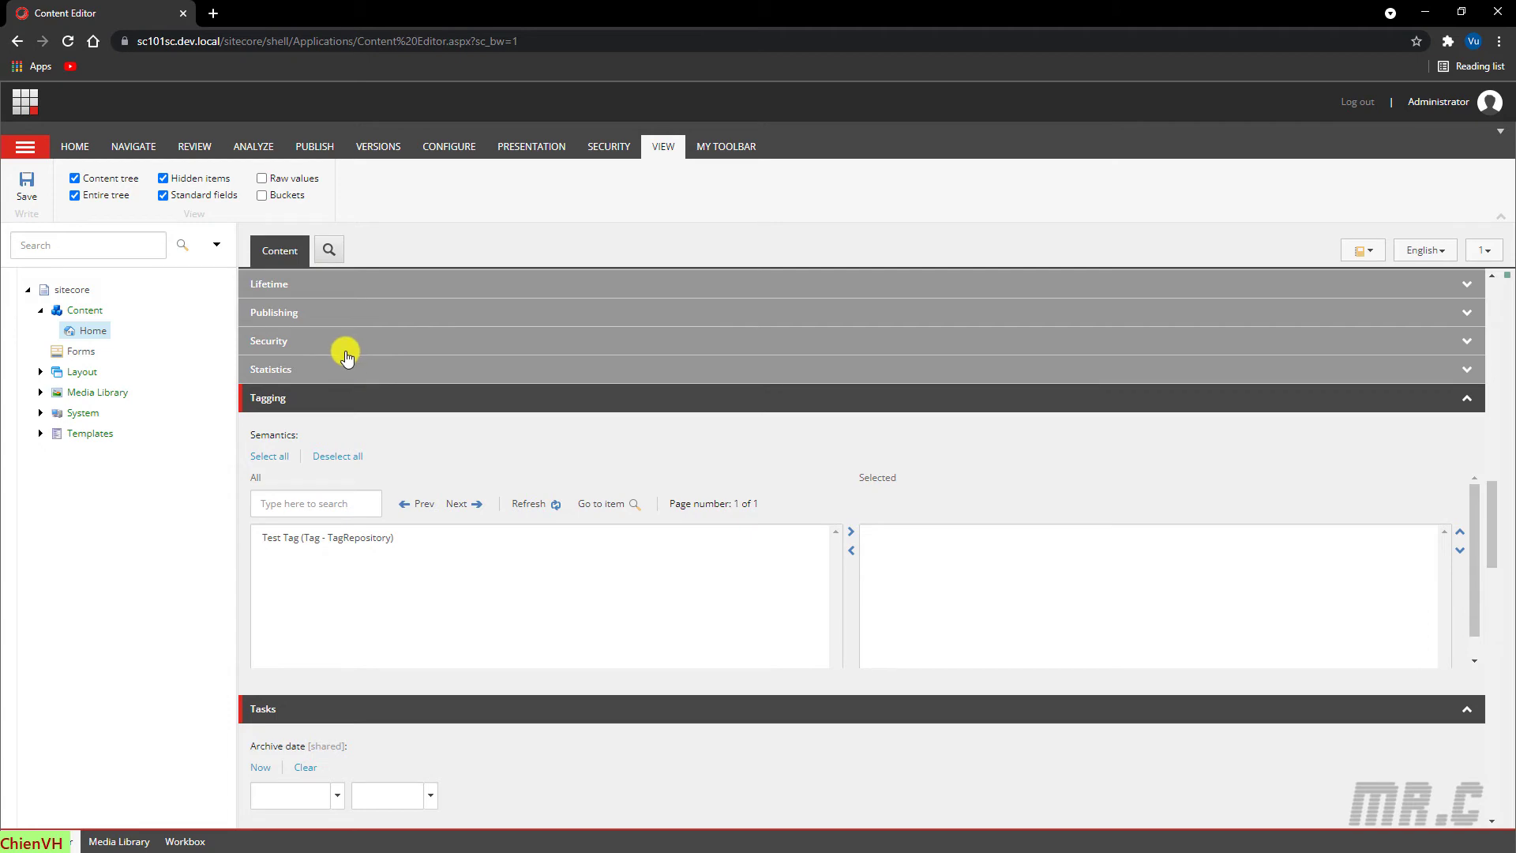
{"action": "scroll", "coordinate": [332, 347], "scroll_direction": "up", "scroll_amount": 1}
{"action": "scroll", "coordinate": [332, 379], "scroll_direction": "up", "scroll_amount": 4}
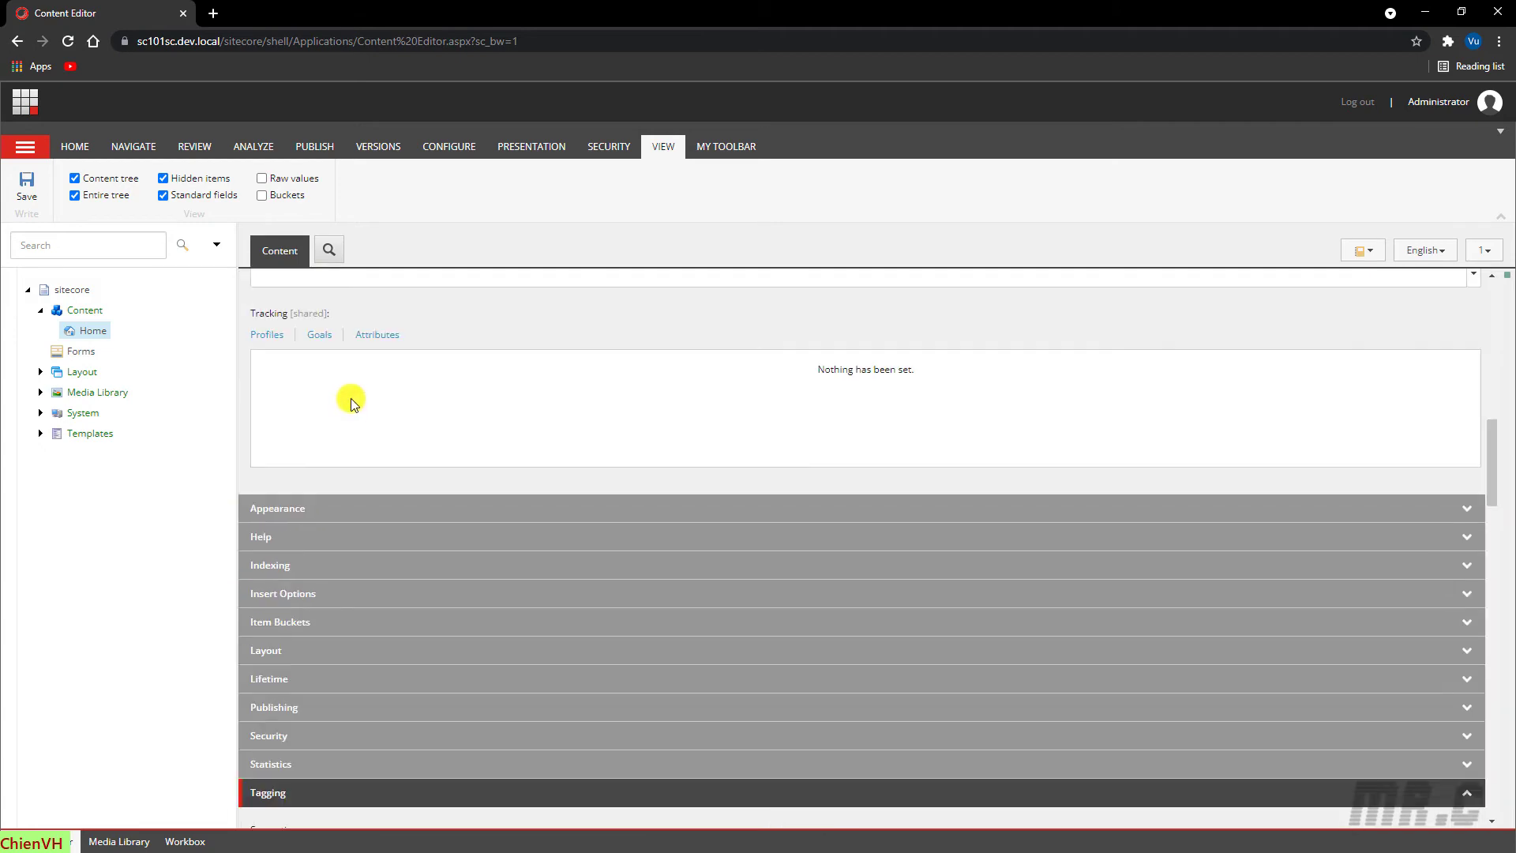
{"action": "scroll", "coordinate": [362, 440], "scroll_direction": "up", "scroll_amount": 15}
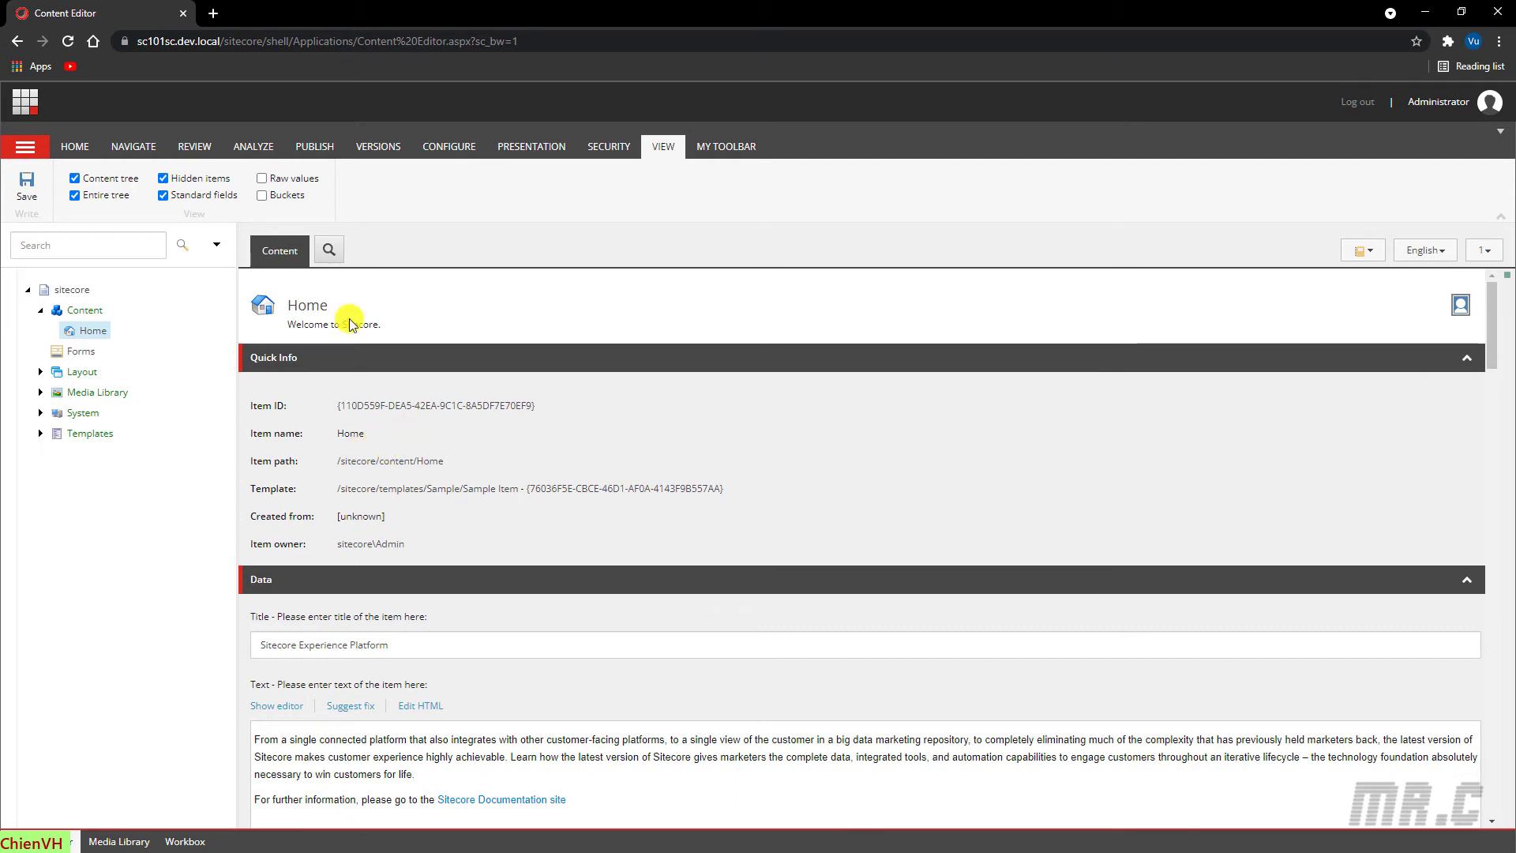
{"action": "left_click", "coordinate": [76, 152]}
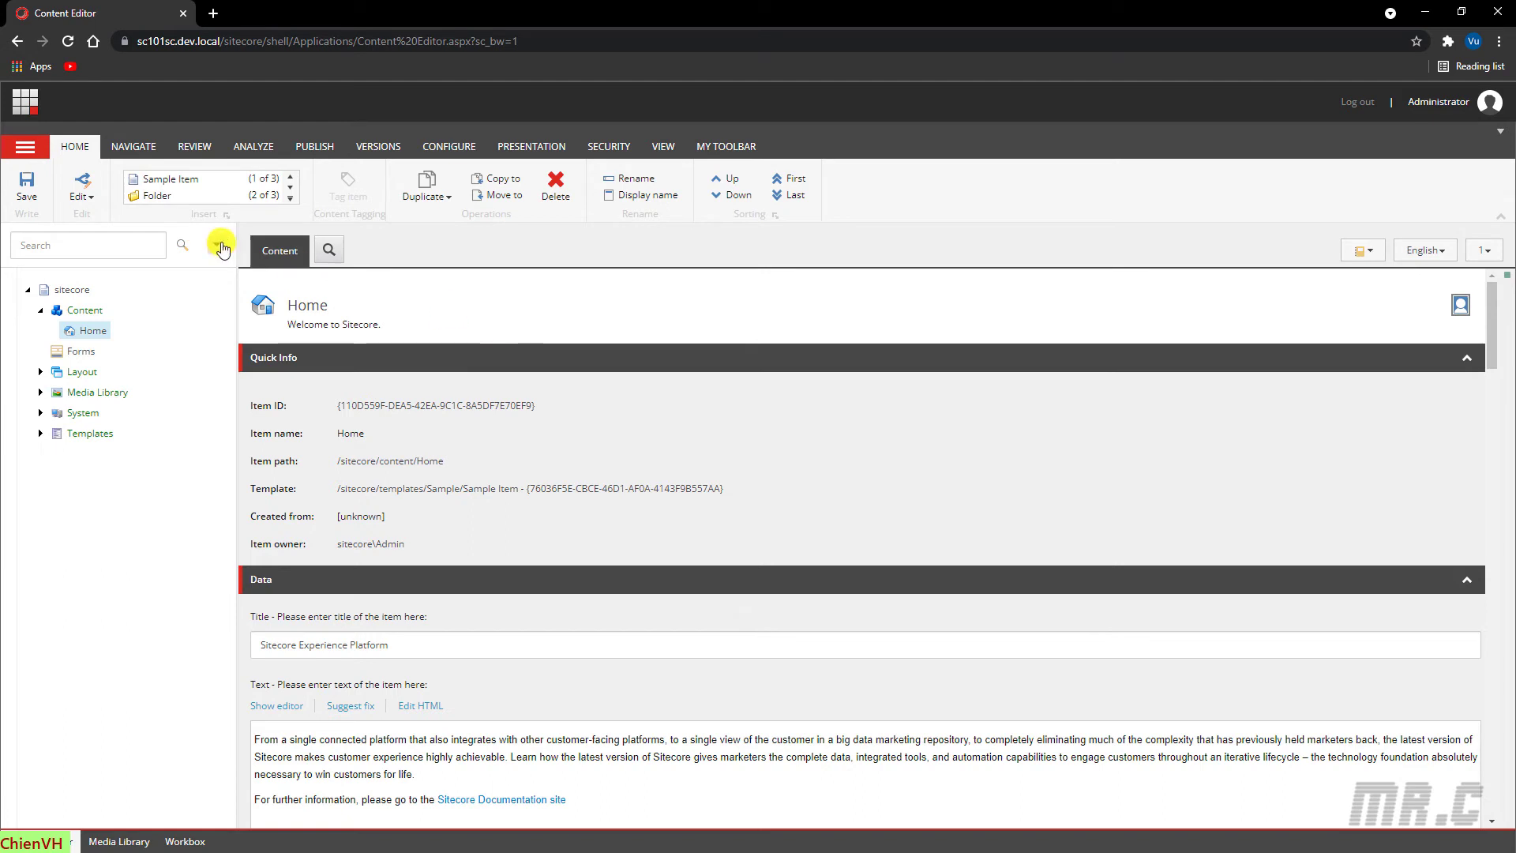
{"action": "left_click", "coordinate": [329, 249]}
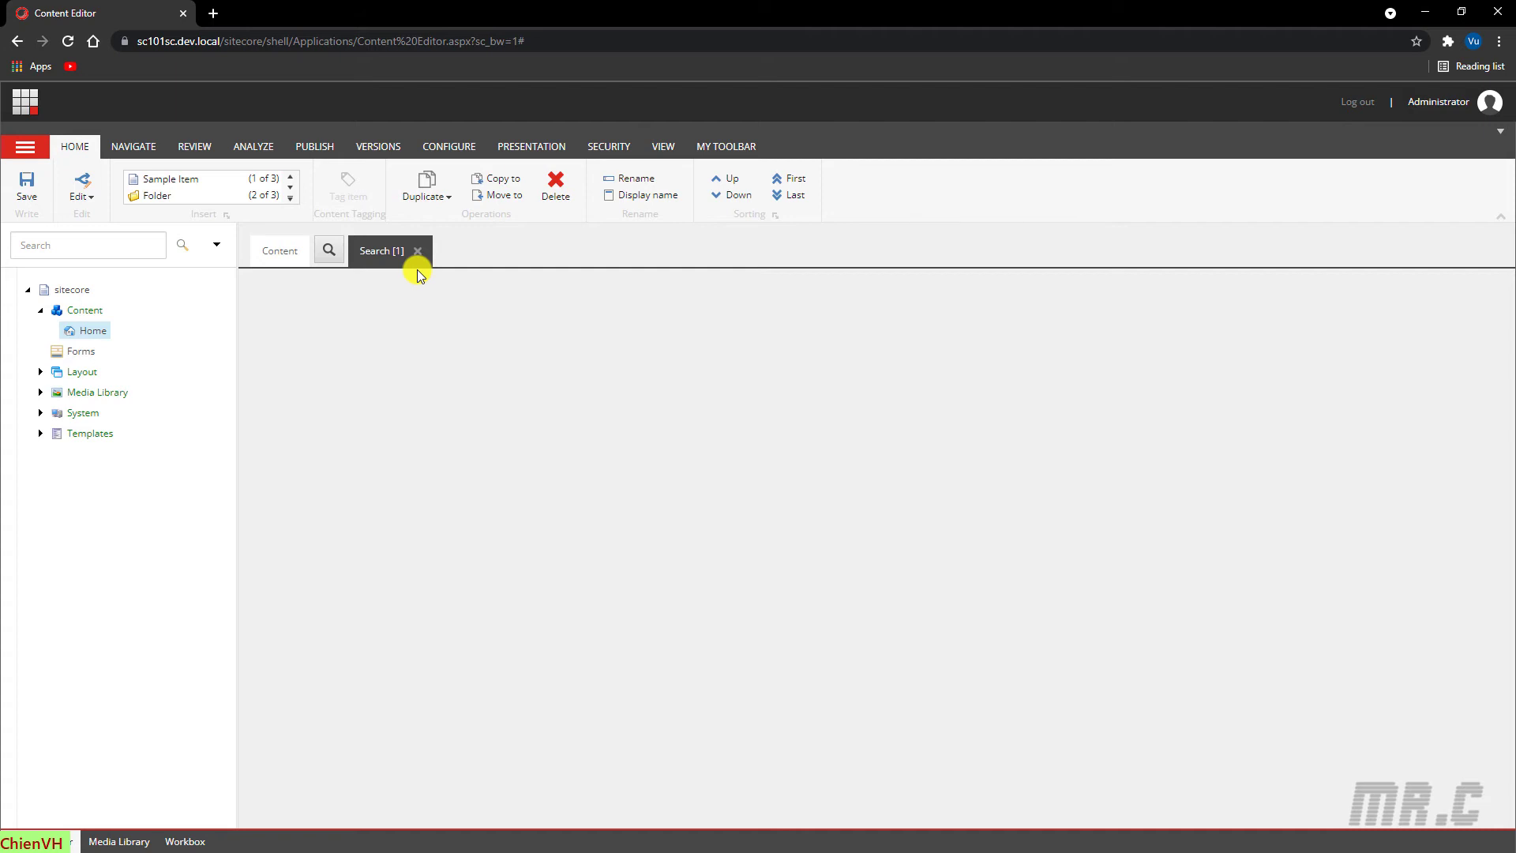
{"action": "left_click", "coordinate": [417, 254]}
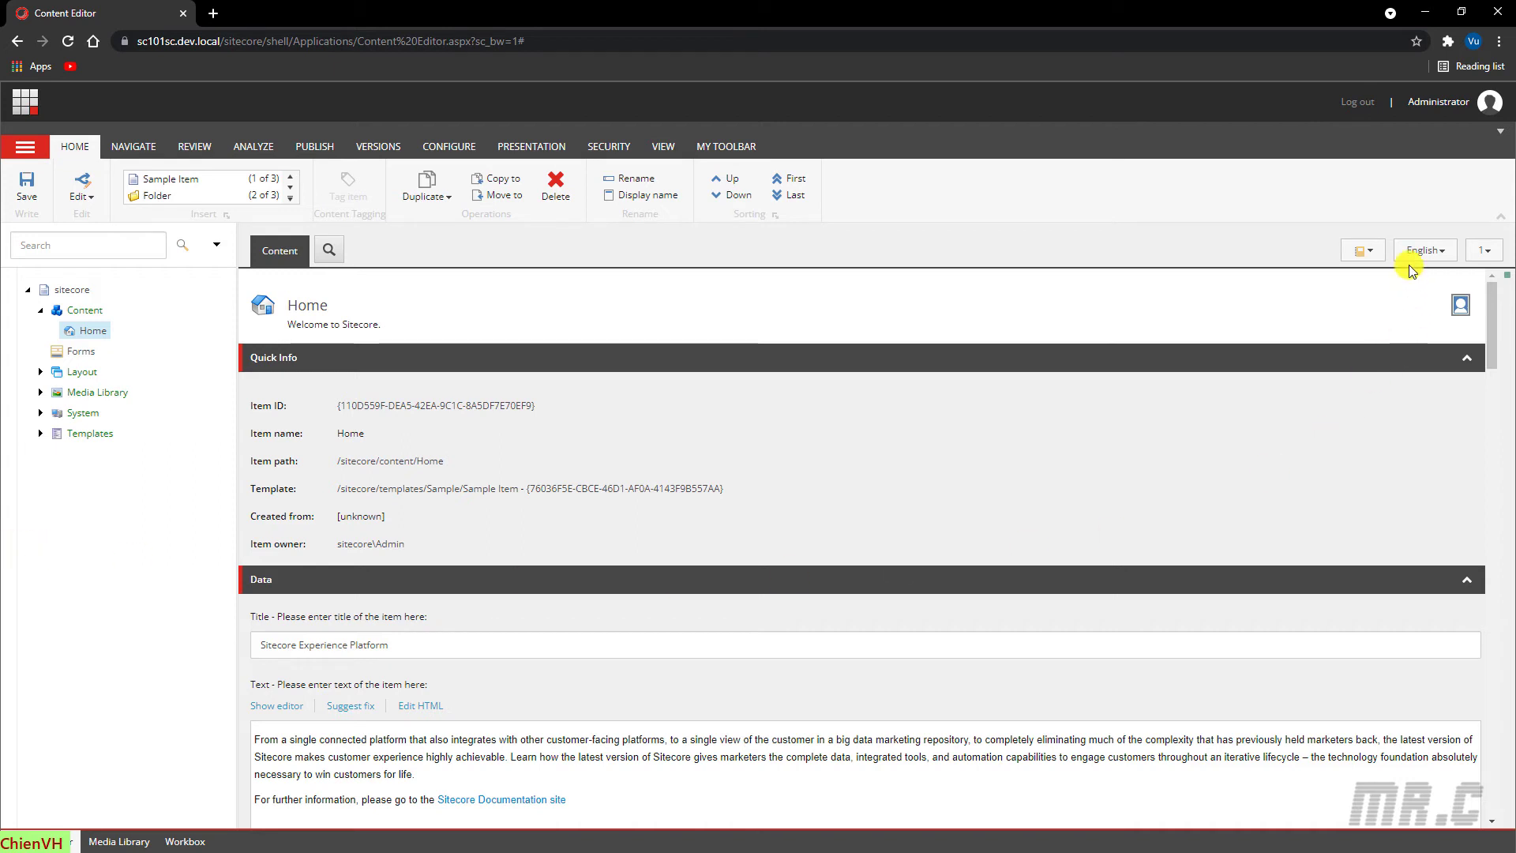
Step: With the field navigation dropdown, jump to Advanced, then Workflow, then back to Title
{"action": "left_click", "coordinate": [1381, 266]}
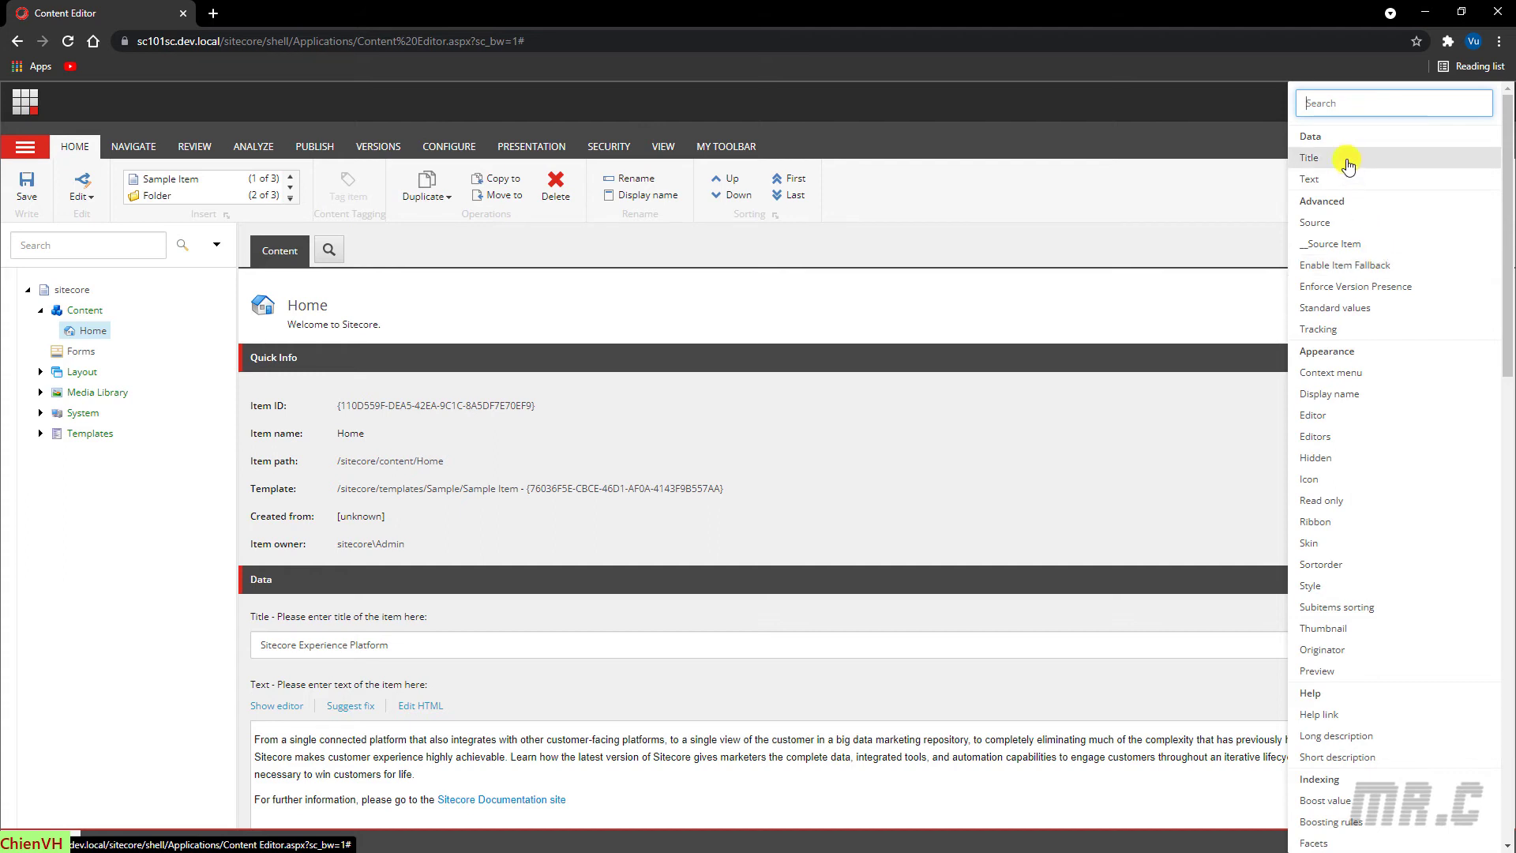
{"action": "left_click", "coordinate": [1323, 199]}
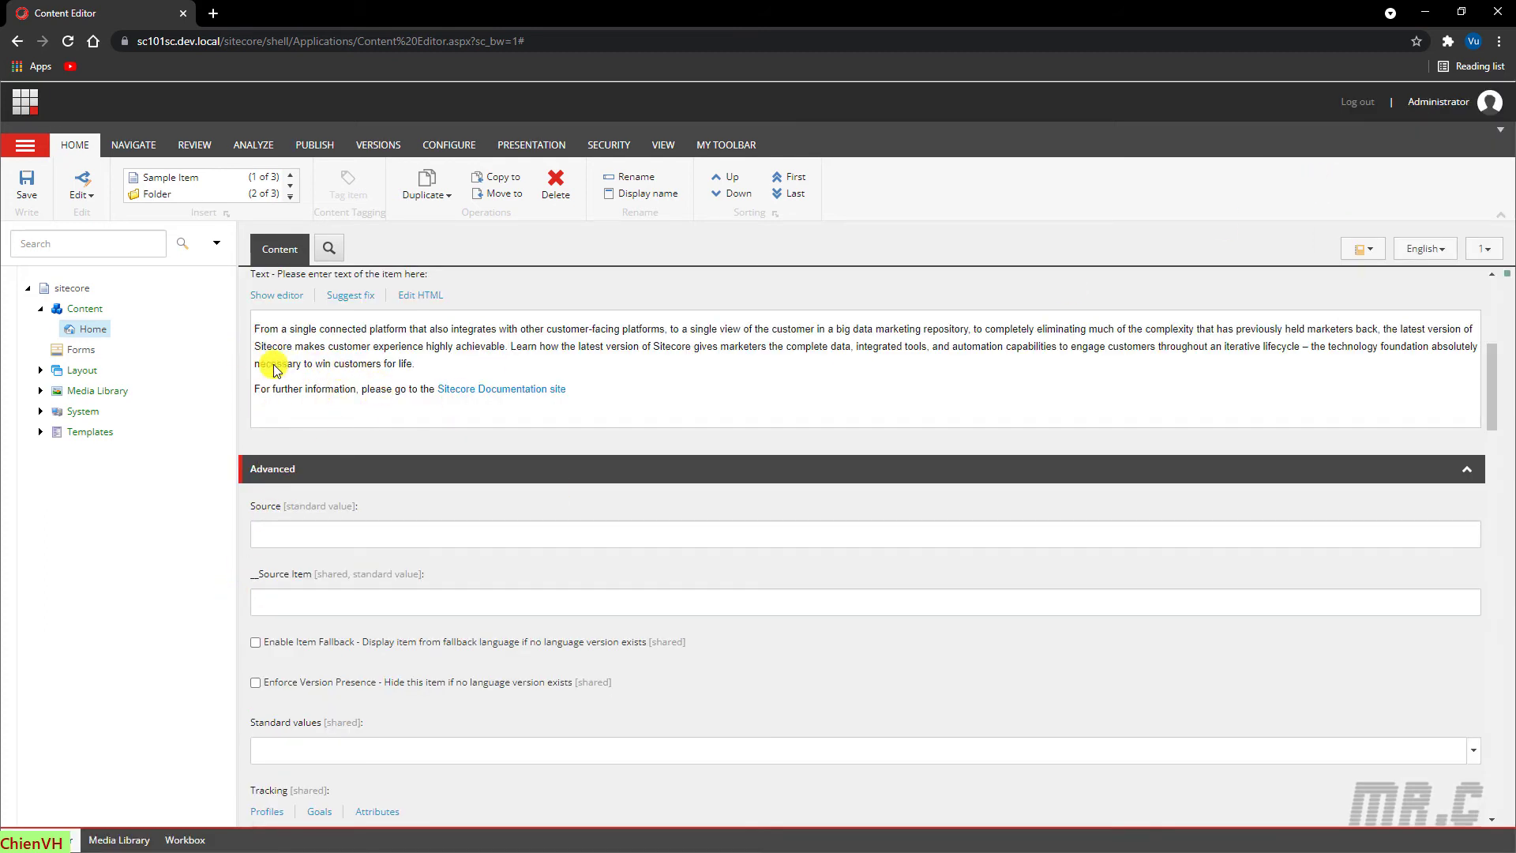
{"action": "left_click", "coordinate": [1365, 249]}
{"action": "scroll", "coordinate": [1429, 576], "scroll_direction": "down", "scroll_amount": 15}
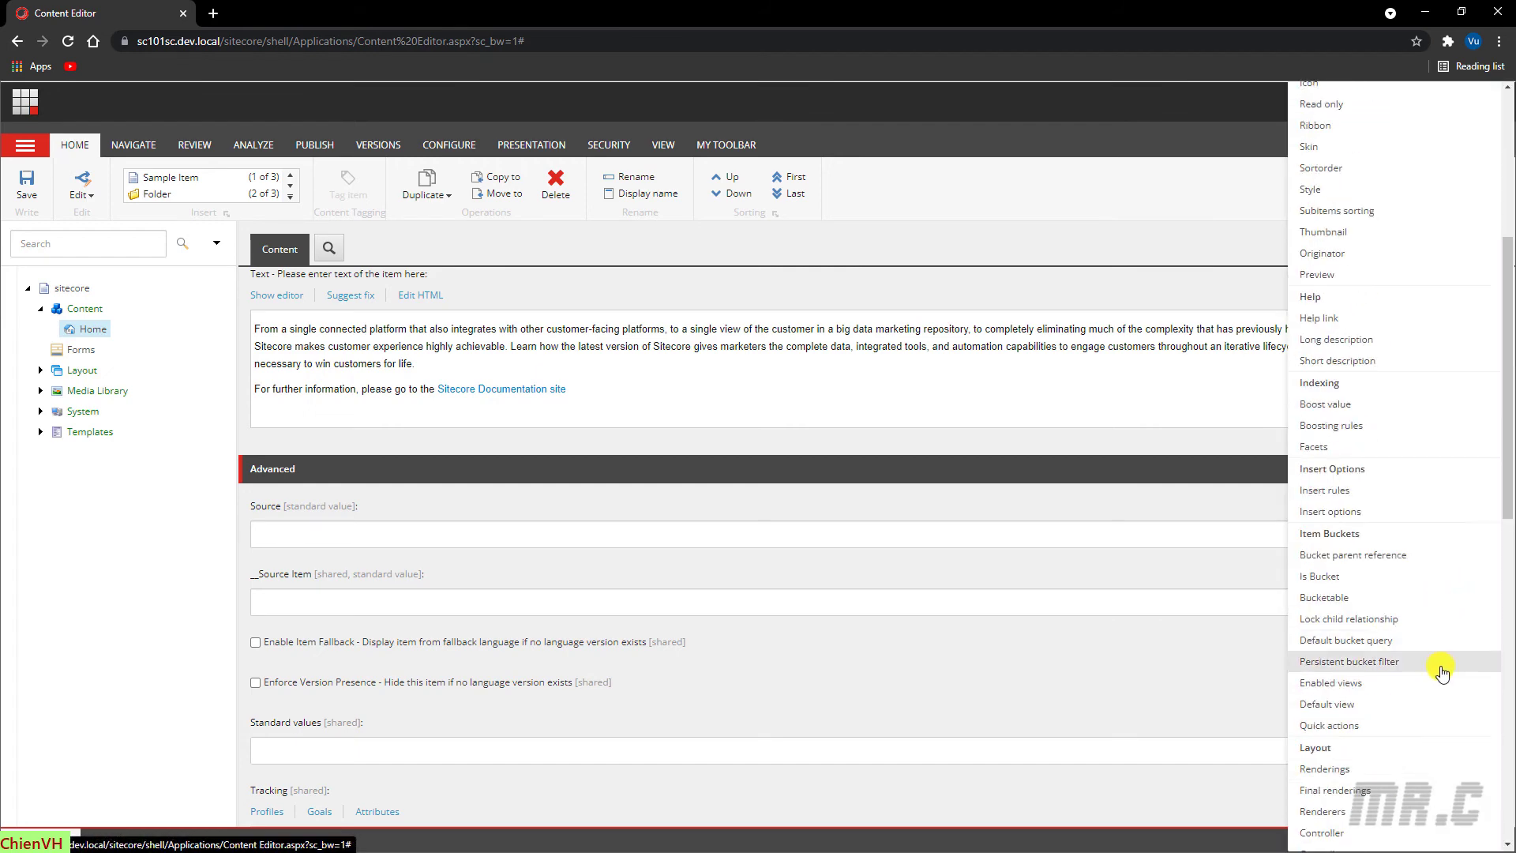
{"action": "scroll", "coordinate": [1443, 720], "scroll_direction": "down", "scroll_amount": 4}
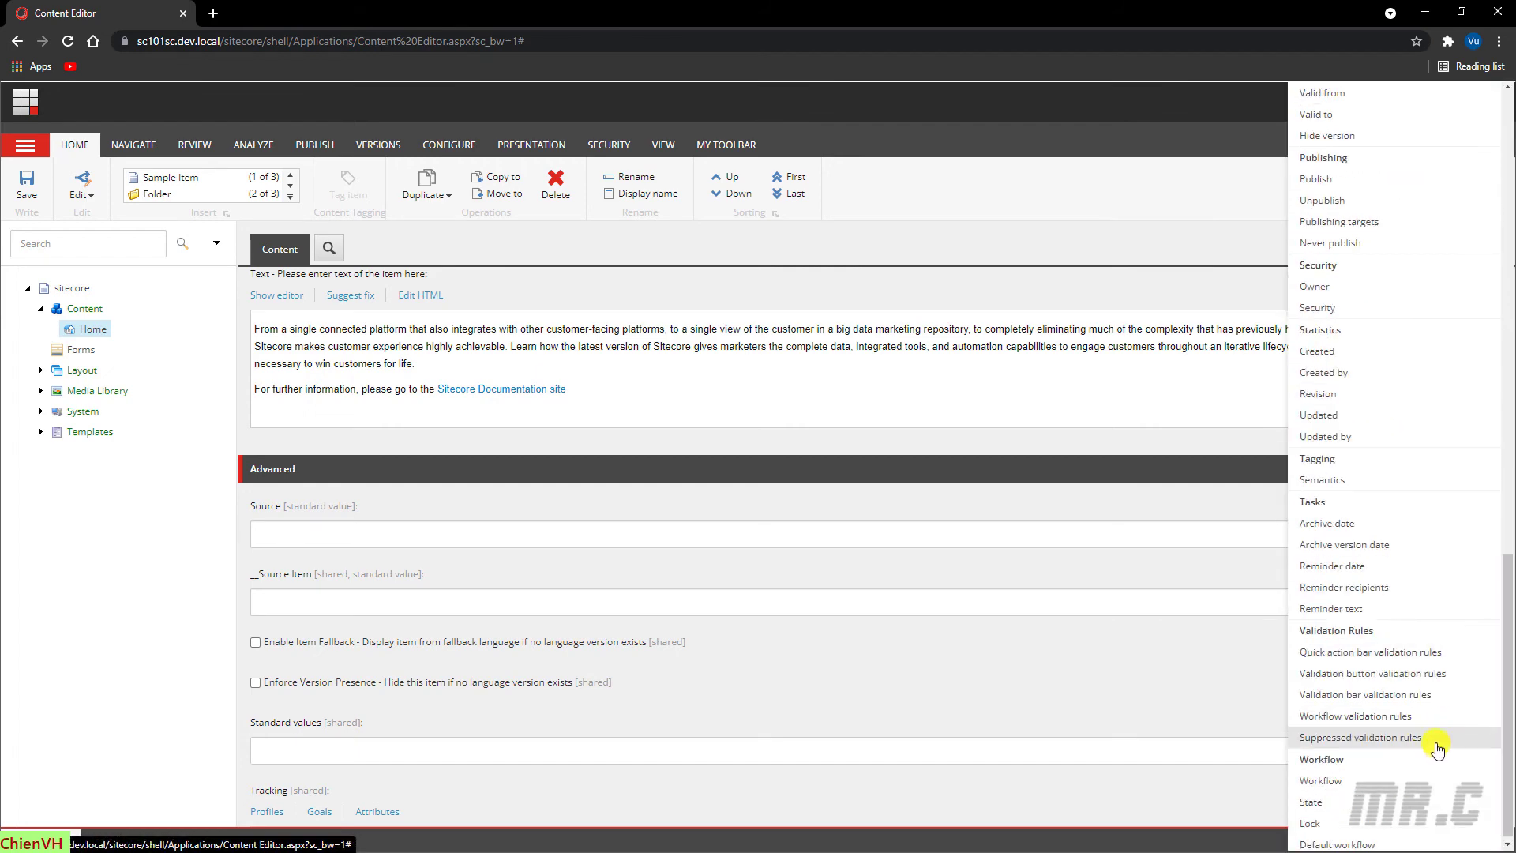
{"action": "left_click", "coordinate": [1334, 784]}
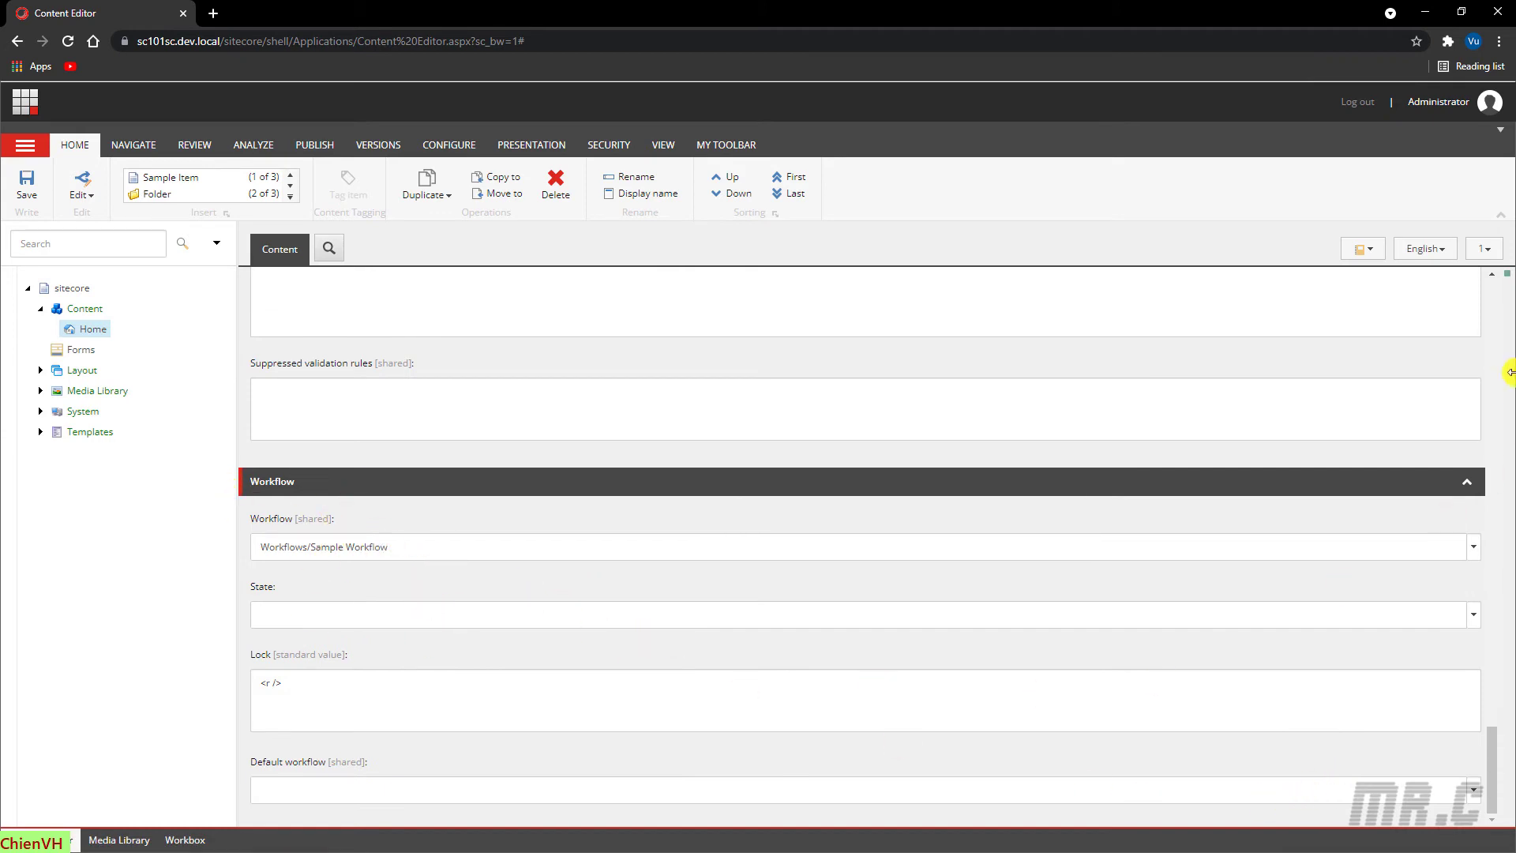
{"action": "left_click", "coordinate": [1364, 249]}
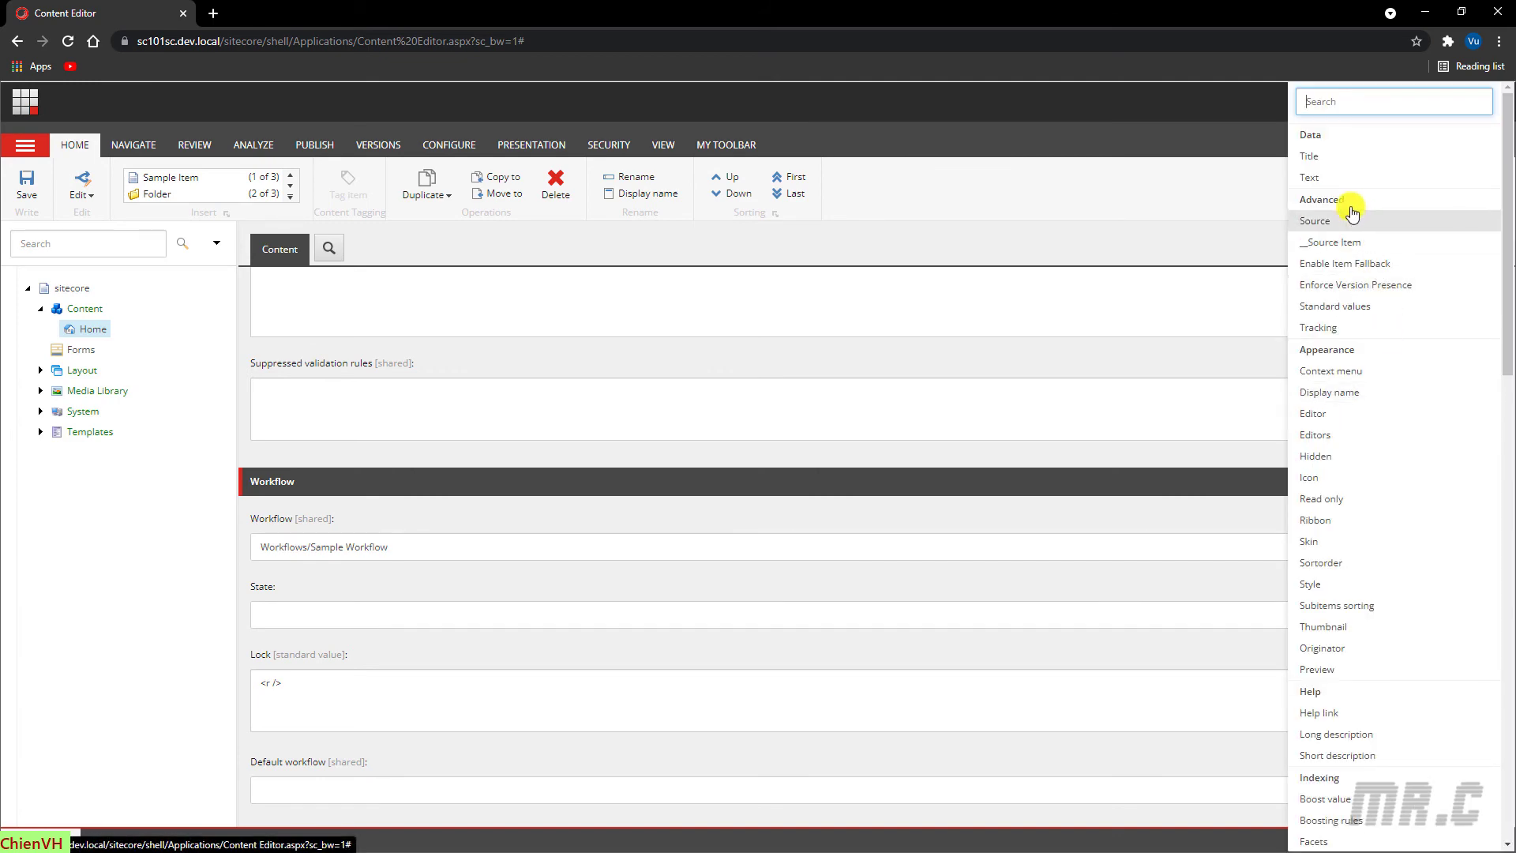
{"action": "left_click", "coordinate": [1330, 160]}
{"action": "scroll", "coordinate": [347, 363], "scroll_direction": "up", "scroll_amount": 3}
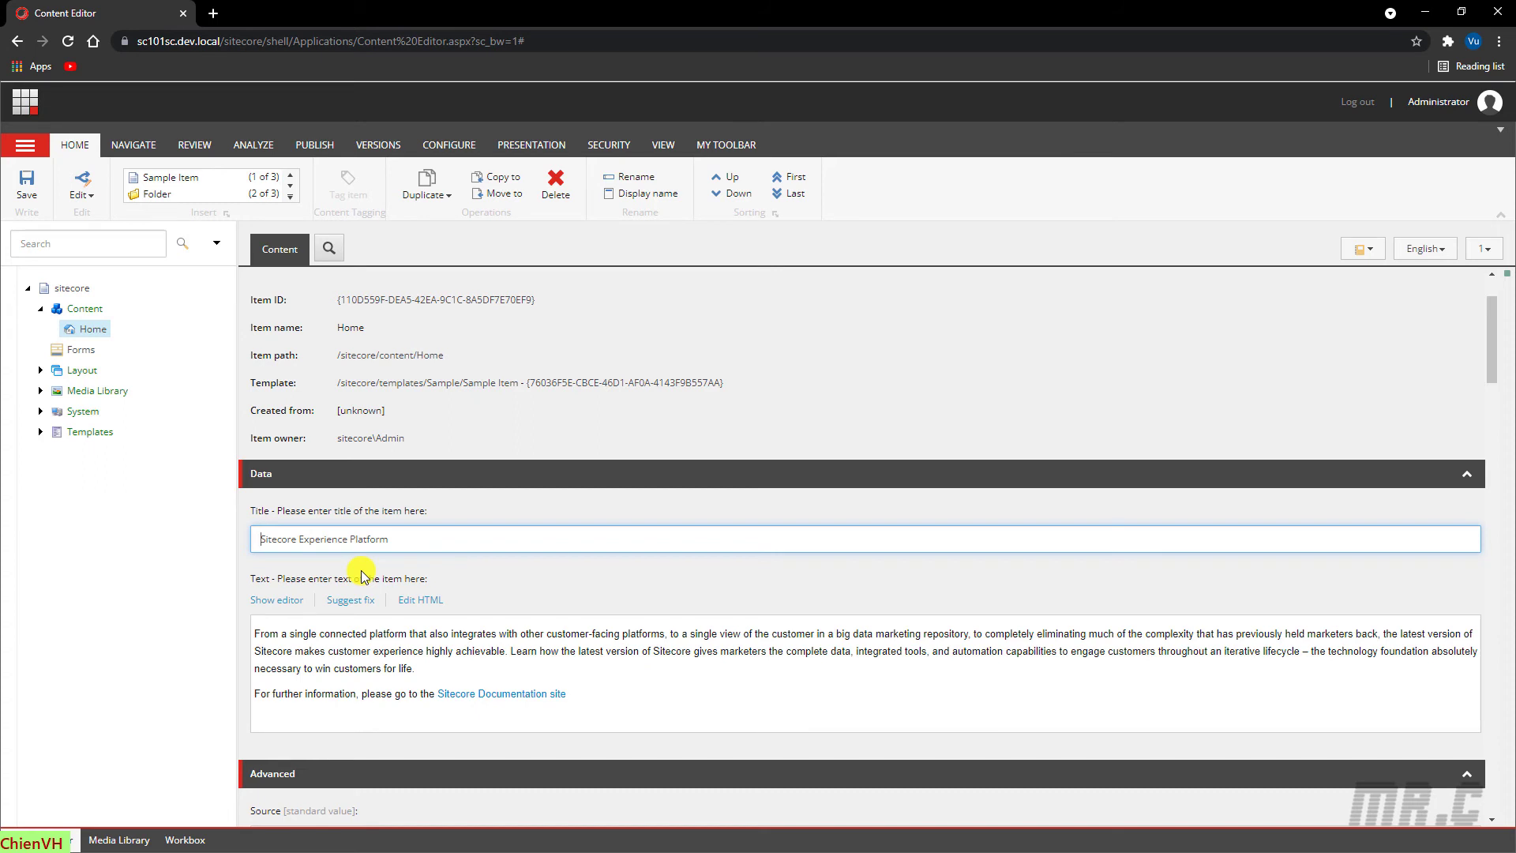
{"action": "left_click", "coordinate": [1446, 258]}
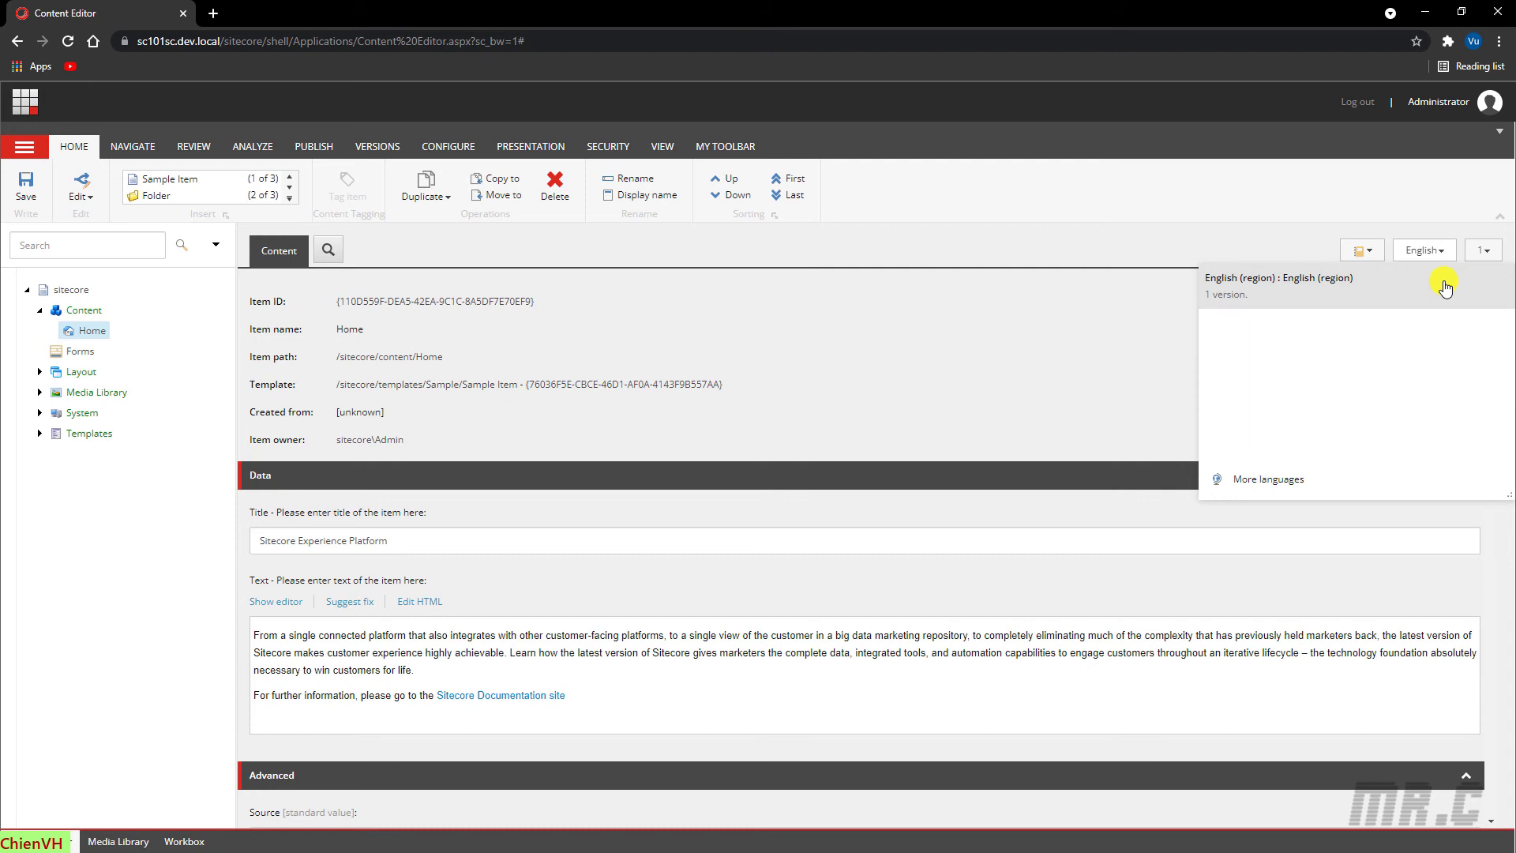
{"action": "left_click", "coordinate": [1315, 479]}
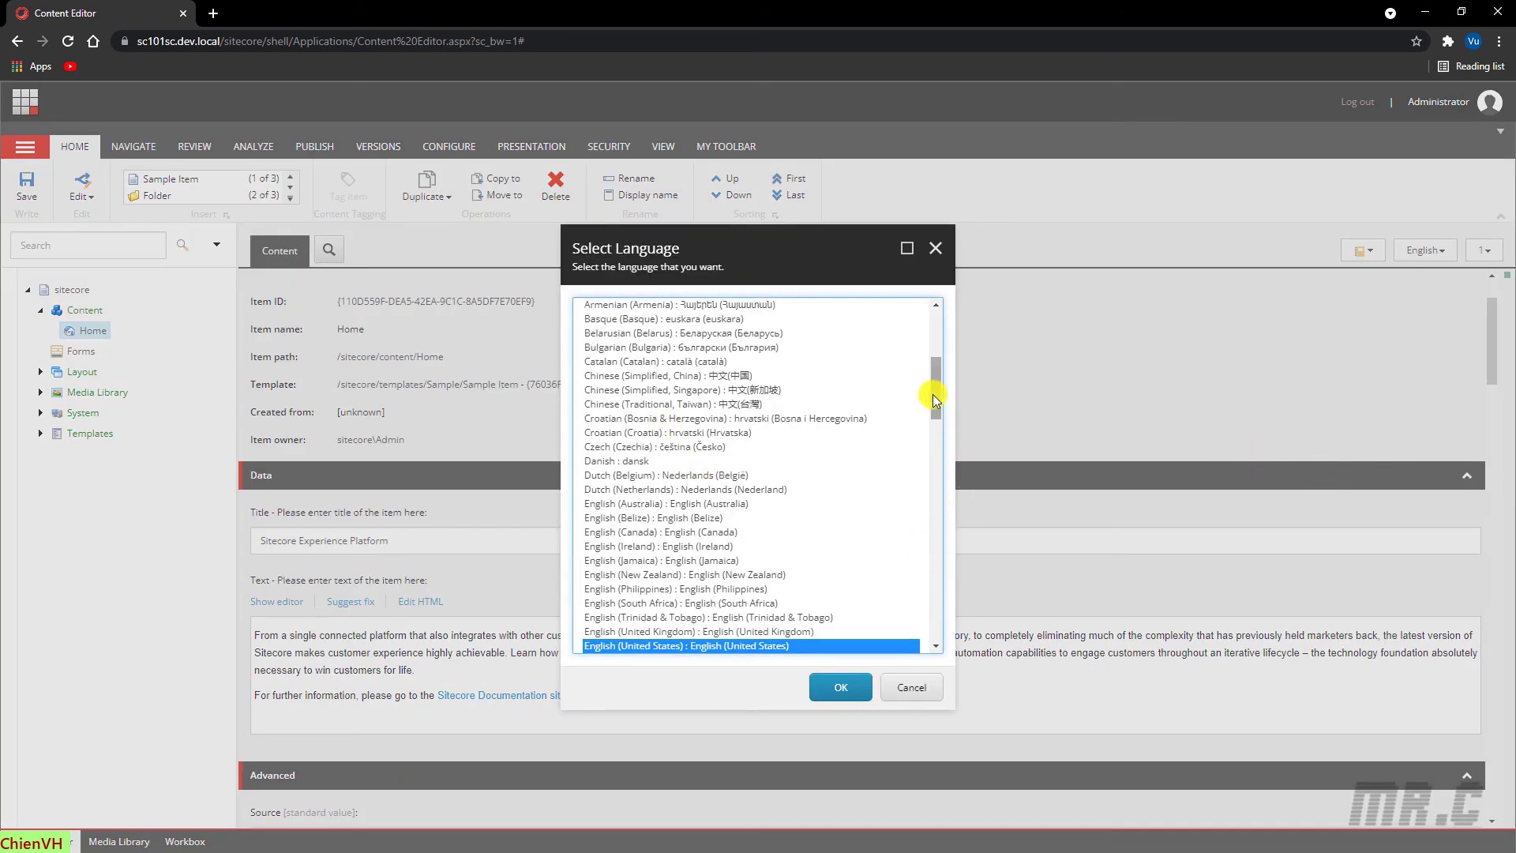
{"action": "left_click_drag", "start_coordinate": [937, 365], "coordinate": [951, 317]}
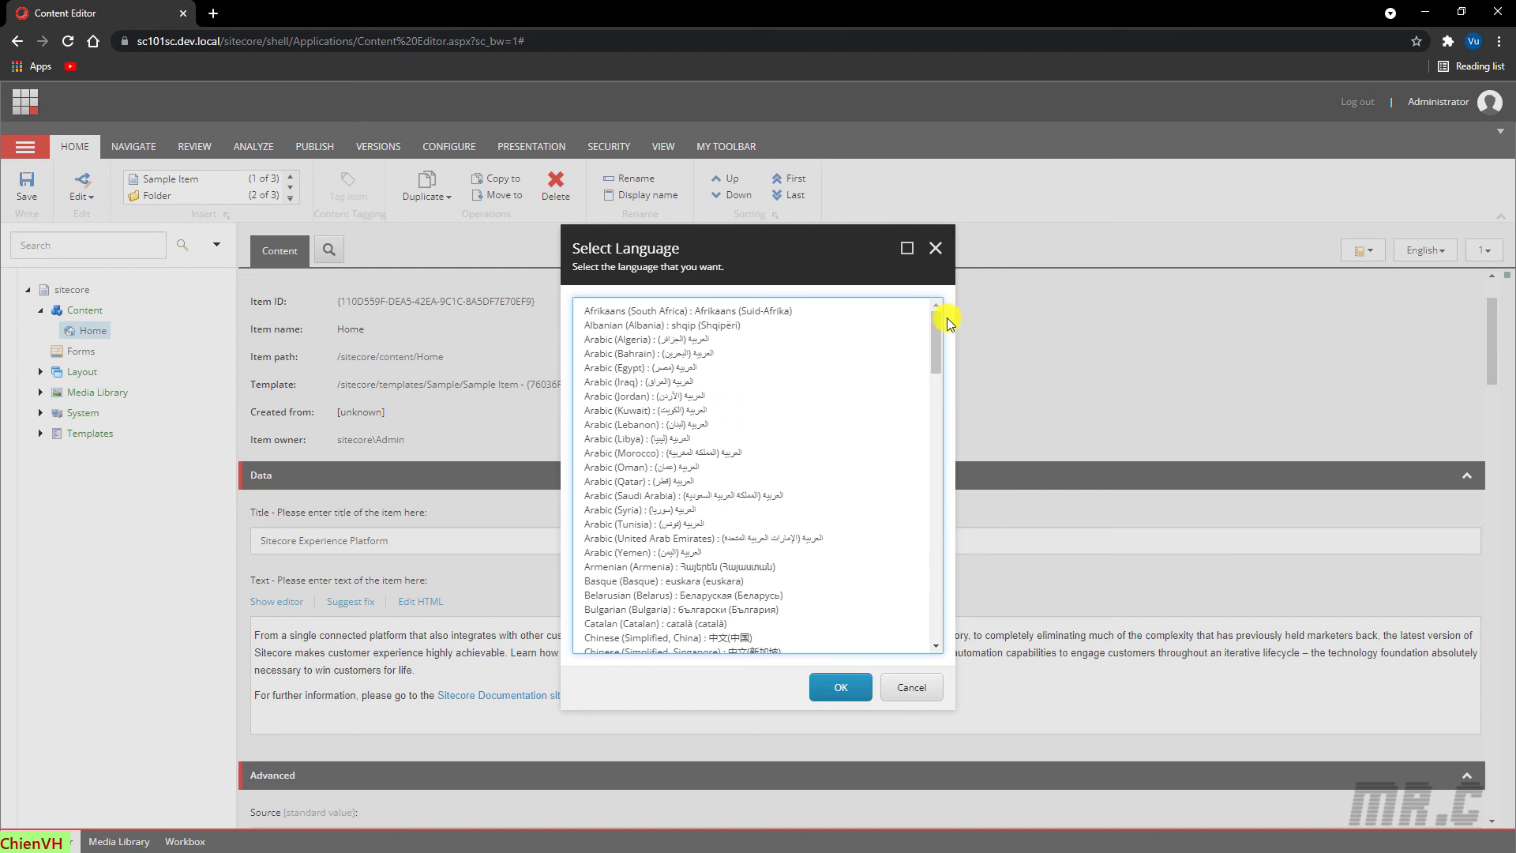
{"action": "left_click", "coordinate": [904, 698]}
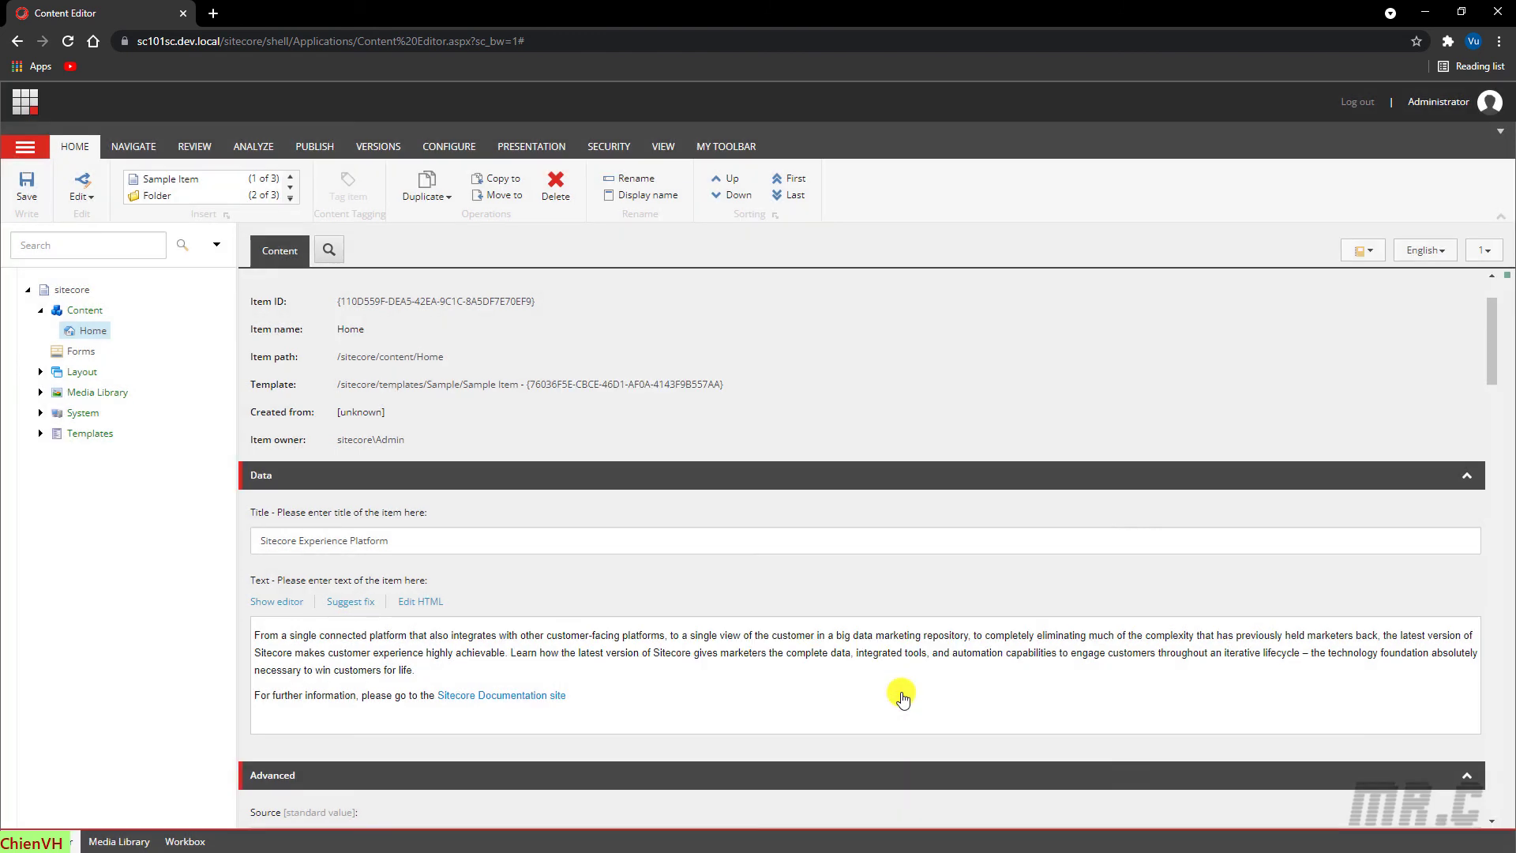
Step: Check the version list, showing only English version 1, then close it to reload the item
{"action": "left_click", "coordinate": [1493, 251]}
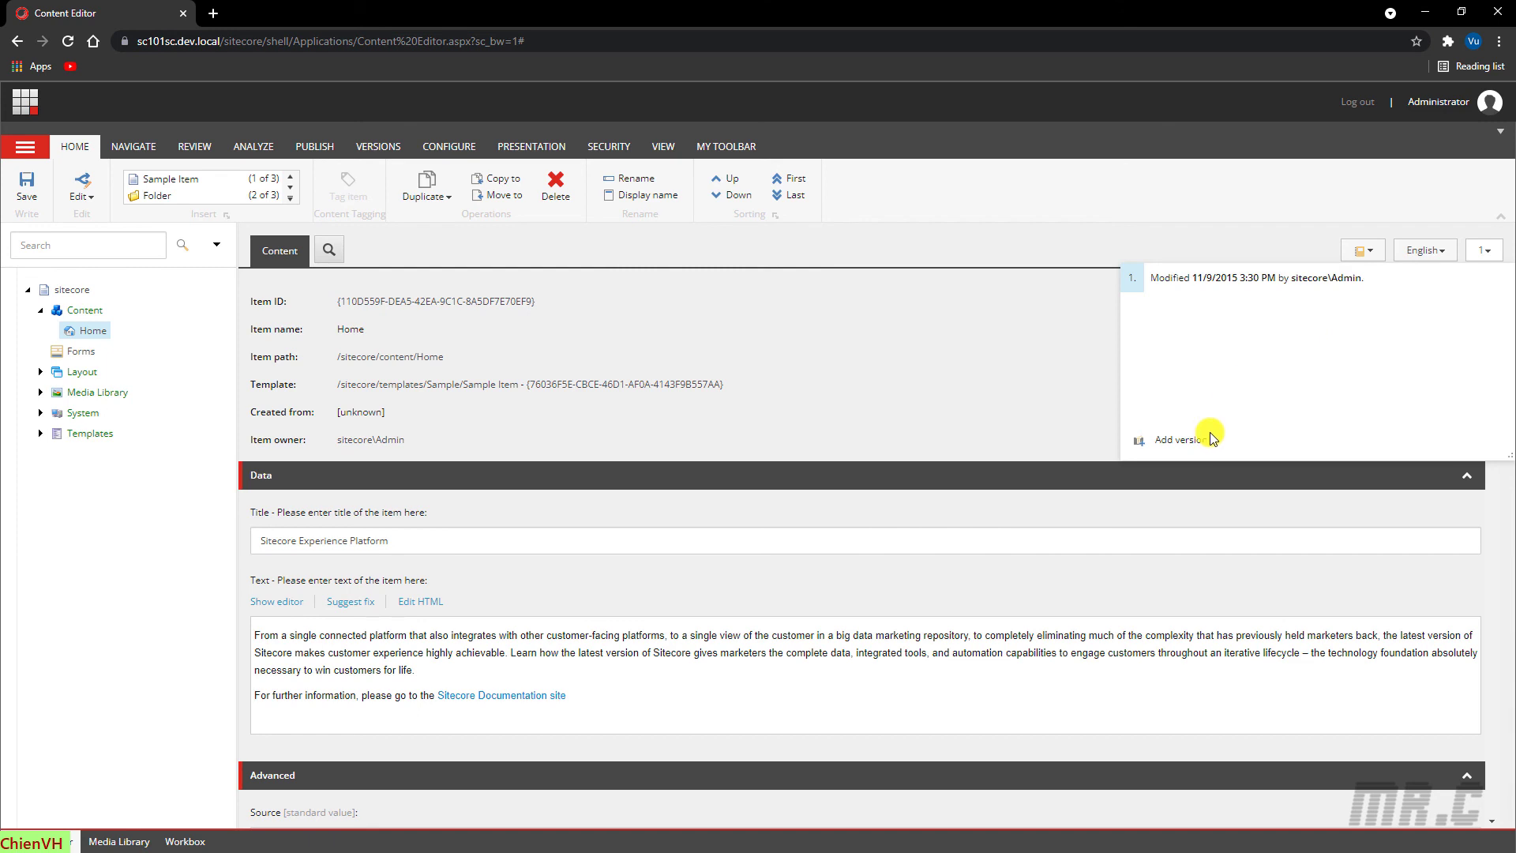
{"action": "left_click", "coordinate": [840, 394]}
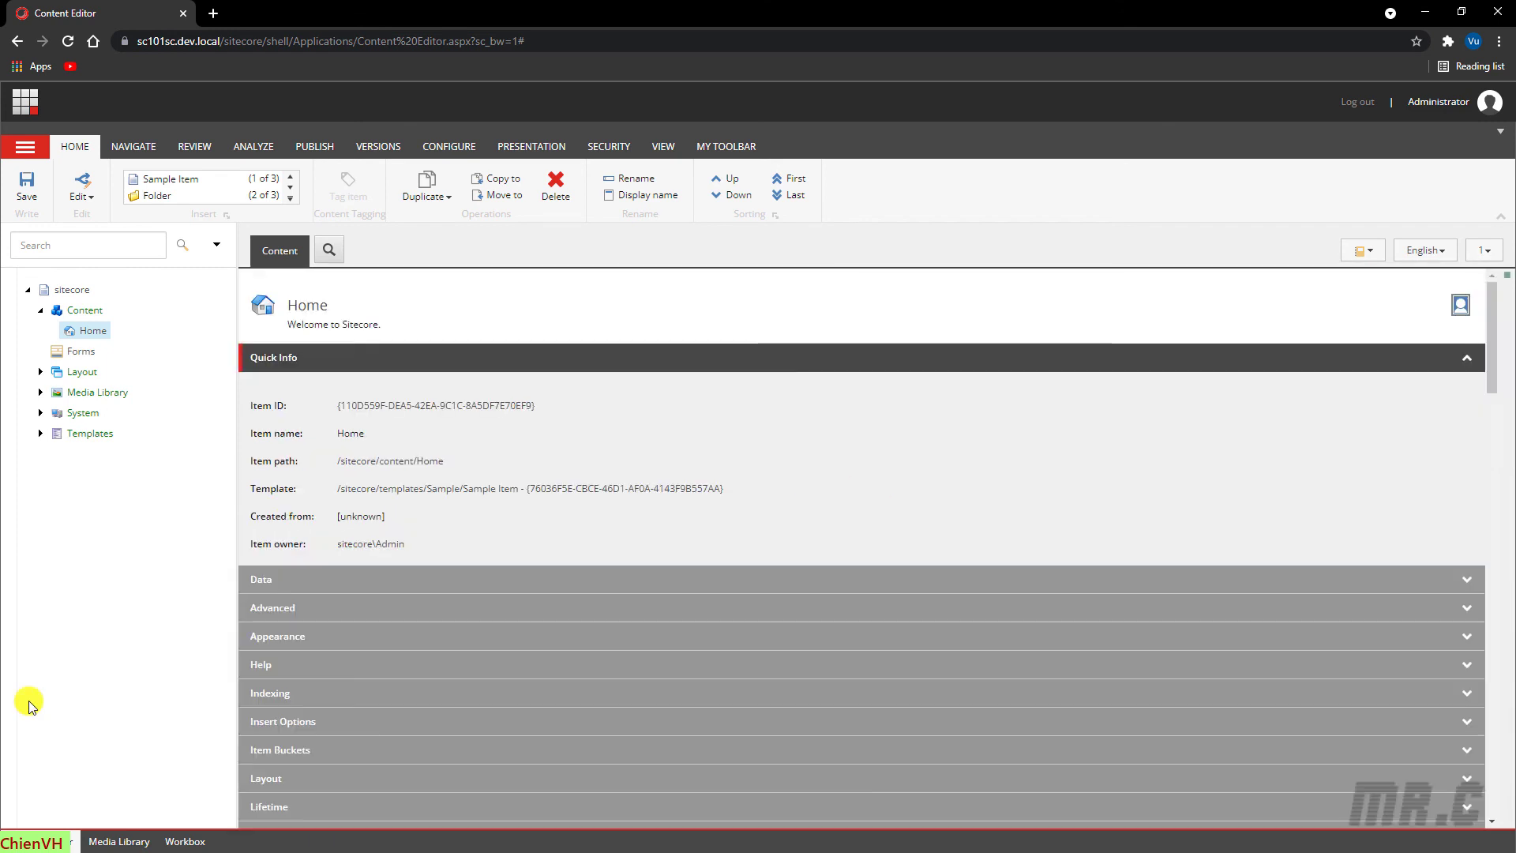